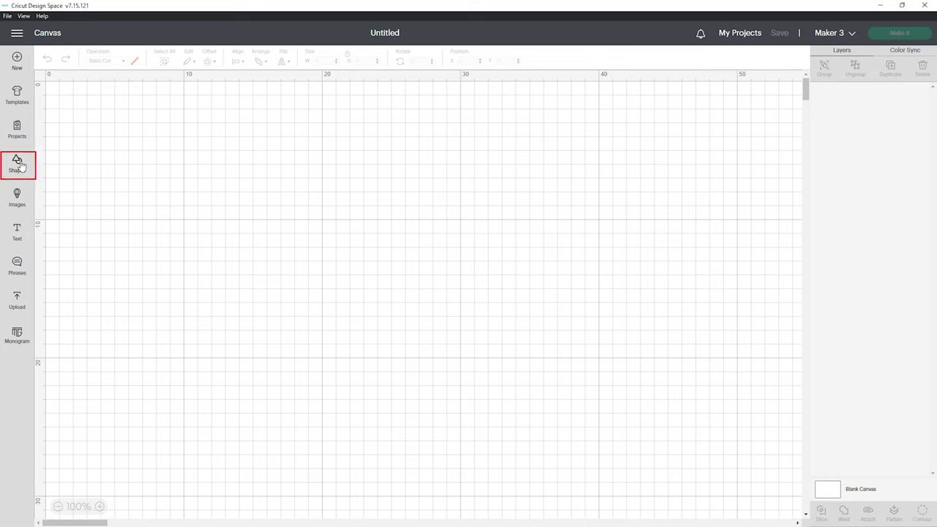
Add a Square from the basic Shapes library to the blank canvas.
{"action": "left_click", "coordinate": [18, 164]}
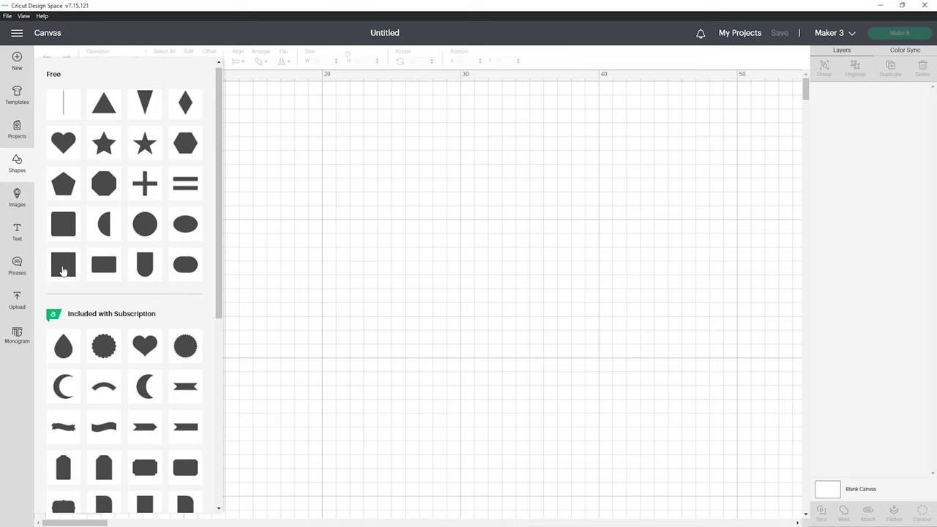
{"action": "scroll", "coordinate": [63, 271], "scroll_direction": "down", "scroll_amount": 2}
{"action": "scroll", "coordinate": [63, 268], "scroll_direction": "down", "scroll_amount": 3}
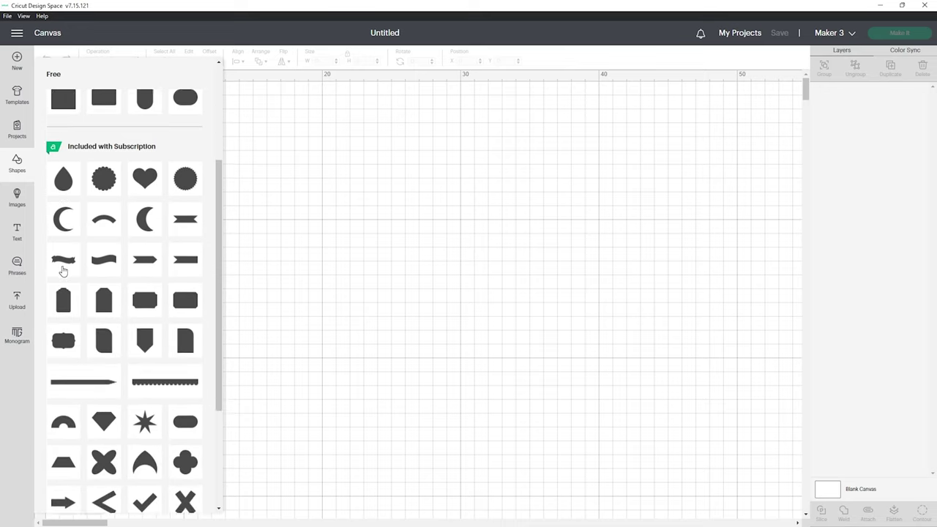
{"action": "left_click", "coordinate": [64, 246]}
Search the Images library for rectangles and browse through the results.
{"action": "left_click", "coordinate": [17, 197]}
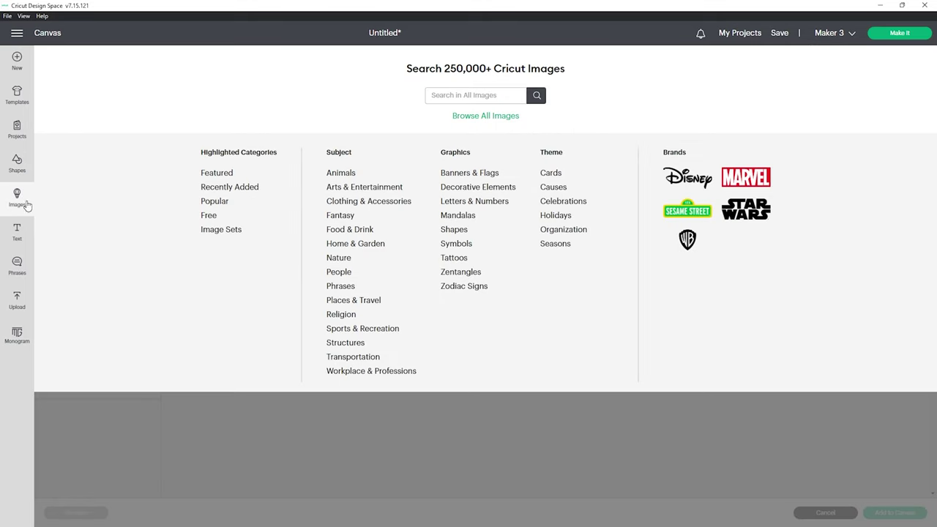
{"action": "left_click", "coordinate": [450, 95]}
{"action": "type", "text": "f"}
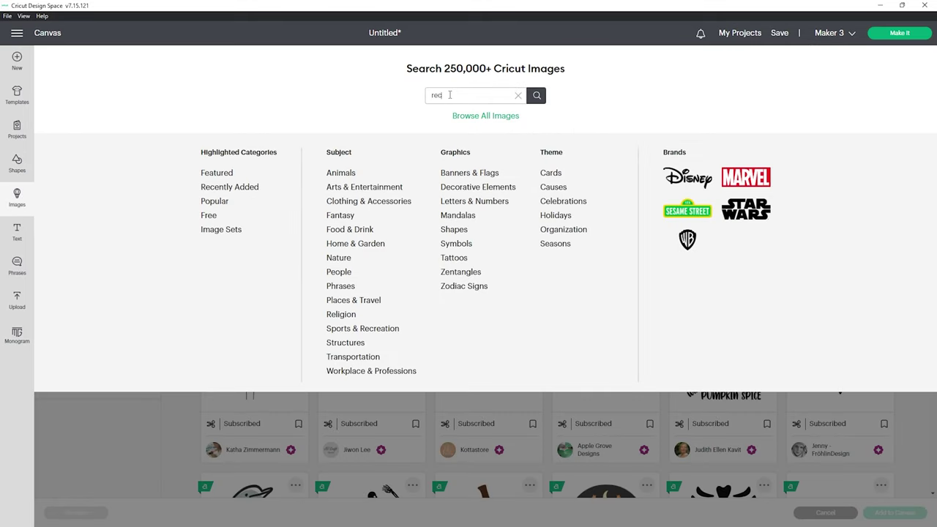
{"action": "type", "text": "ectangle"}
{"action": "key", "text": "Return"}
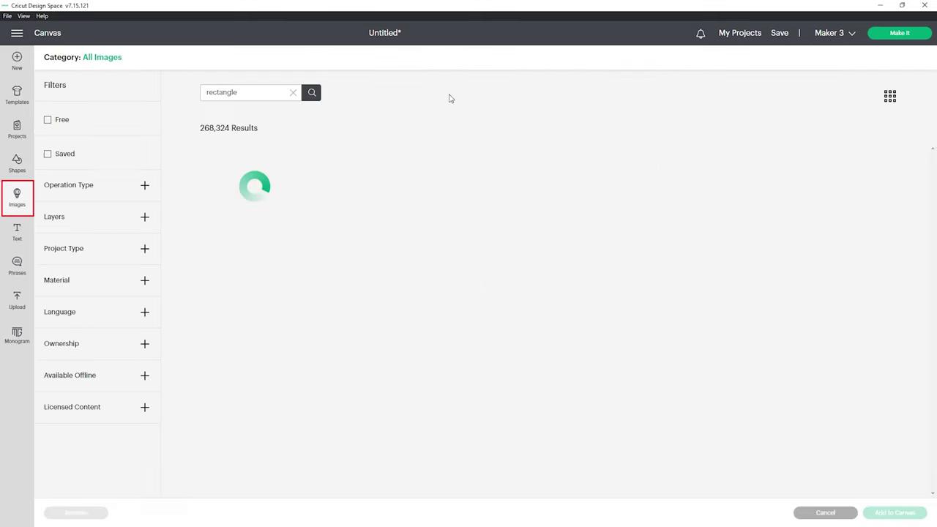
{"action": "scroll", "coordinate": [714, 299], "scroll_direction": "down", "scroll_amount": 3}
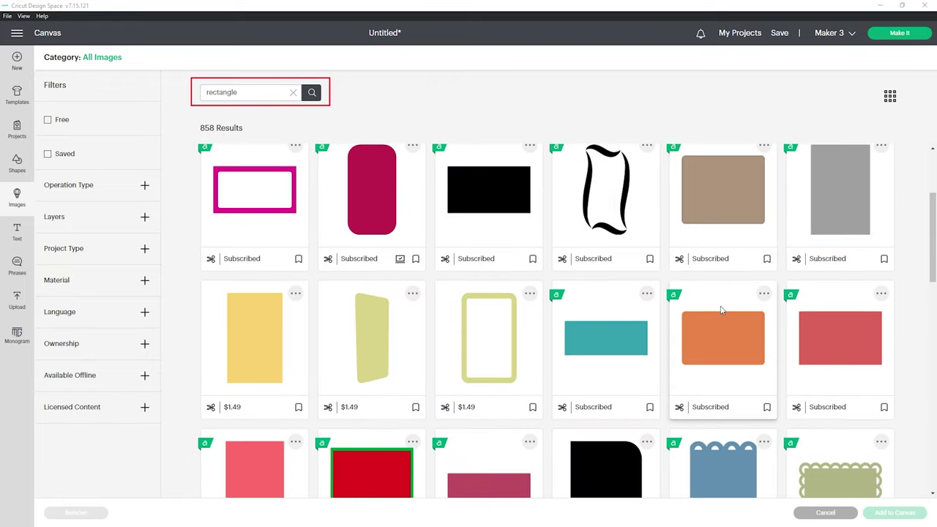
{"action": "scroll", "coordinate": [707, 312], "scroll_direction": "down", "scroll_amount": 2}
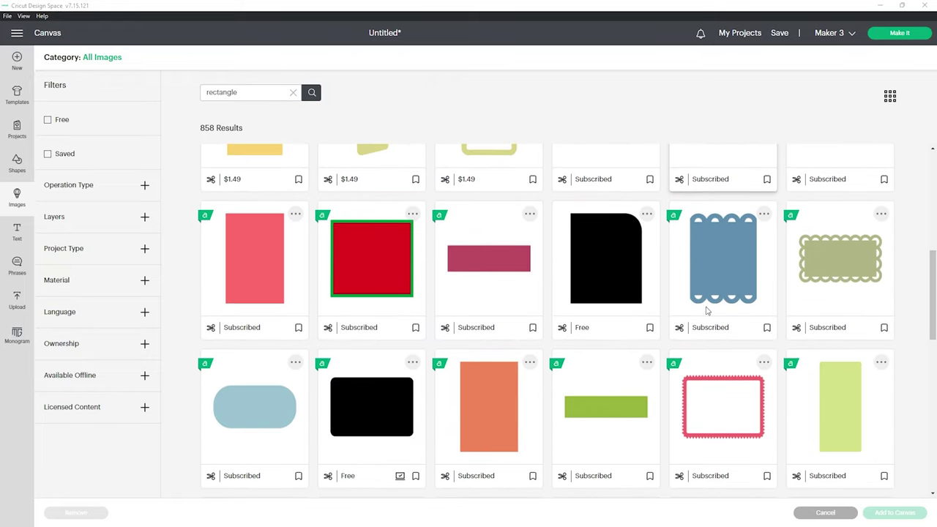
{"action": "scroll", "coordinate": [707, 311], "scroll_direction": "down", "scroll_amount": 1}
{"action": "scroll", "coordinate": [707, 311], "scroll_direction": "down", "scroll_amount": 2}
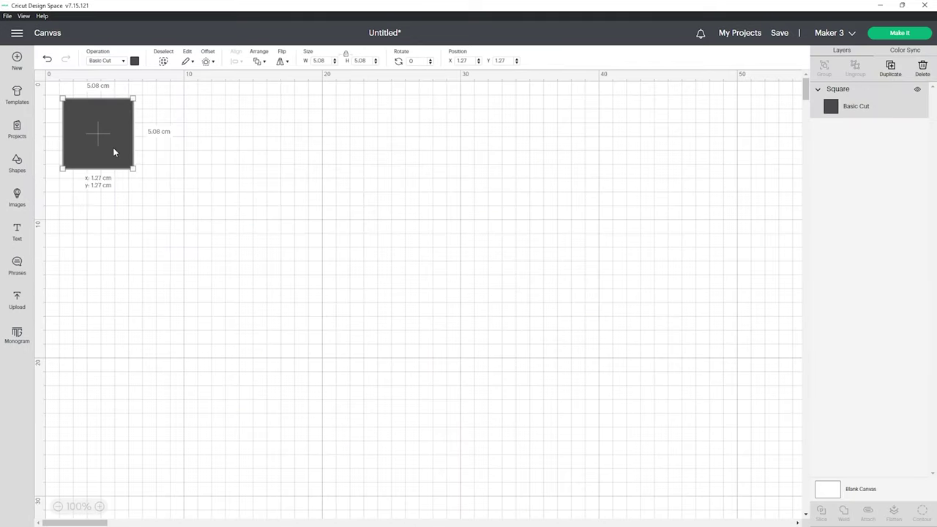
{"action": "left_click_drag", "start_coordinate": [112, 147], "coordinate": [203, 157]}
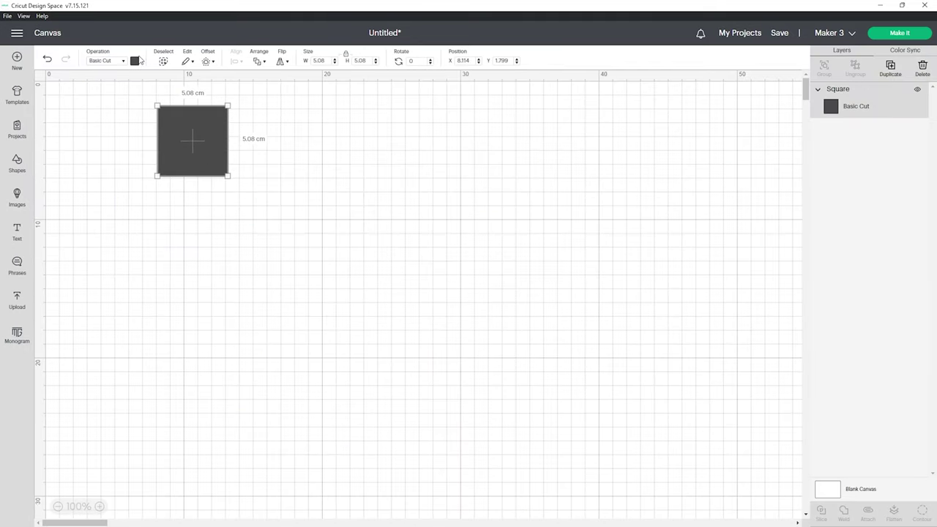
Colour the square white and resize it to 3 cm wide by 6.5 cm tall.
{"action": "left_click", "coordinate": [136, 61]}
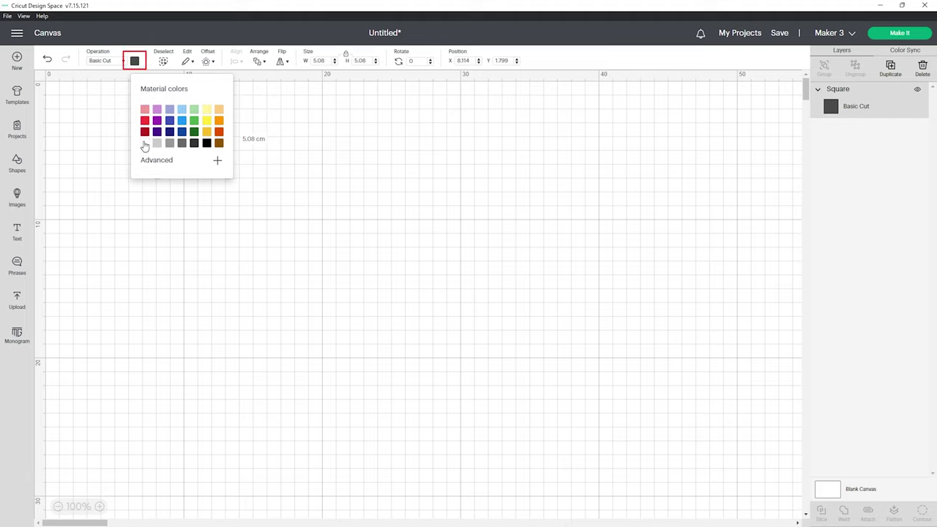
{"action": "left_click", "coordinate": [145, 143]}
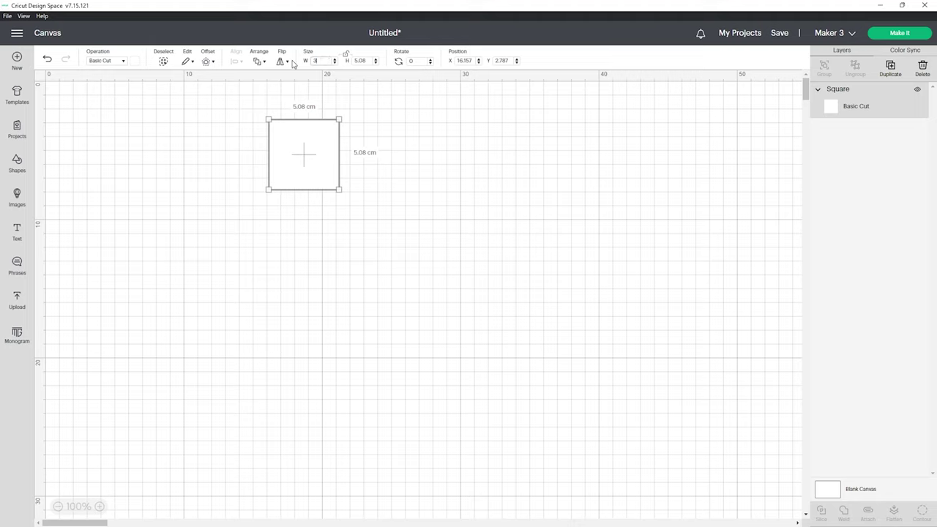
{"action": "left_click", "coordinate": [360, 60]}
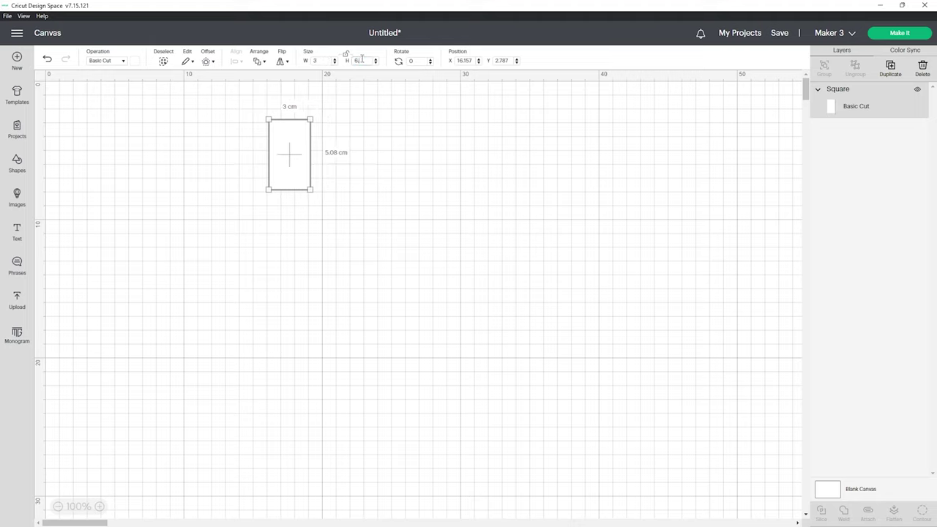
{"action": "left_click", "coordinate": [435, 210]}
{"action": "scroll", "coordinate": [437, 210], "scroll_direction": "up", "scroll_amount": 3}
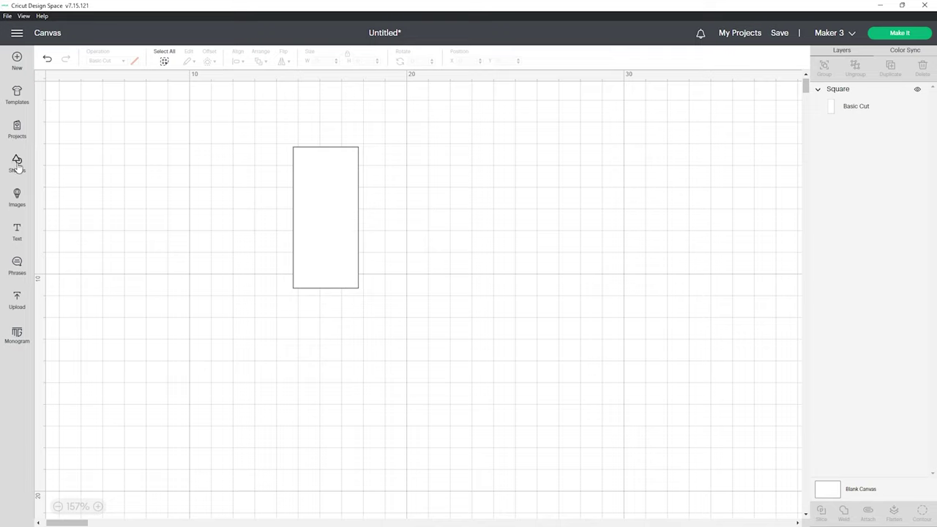
Add a Line shape beside the rectangle and set its operation to Print Then Cut.
{"action": "left_click", "coordinate": [17, 164]}
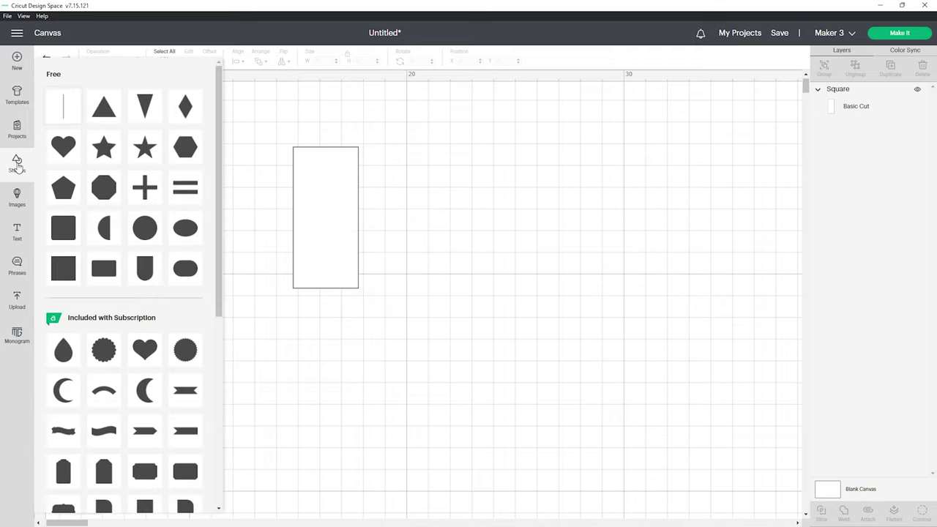
{"action": "left_click", "coordinate": [55, 118]}
{"action": "left_click_drag", "start_coordinate": [71, 126], "coordinate": [388, 157]}
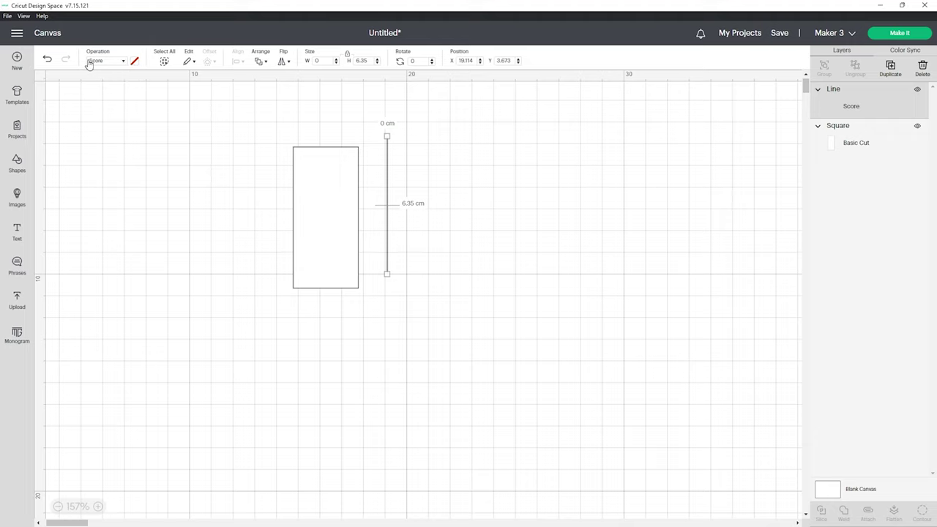
{"action": "left_click", "coordinate": [121, 63]}
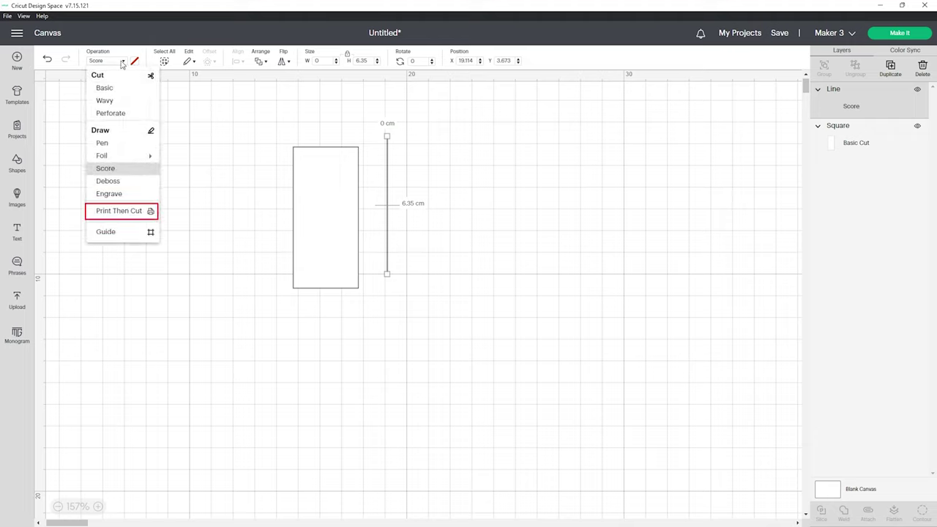
{"action": "left_click", "coordinate": [117, 212]}
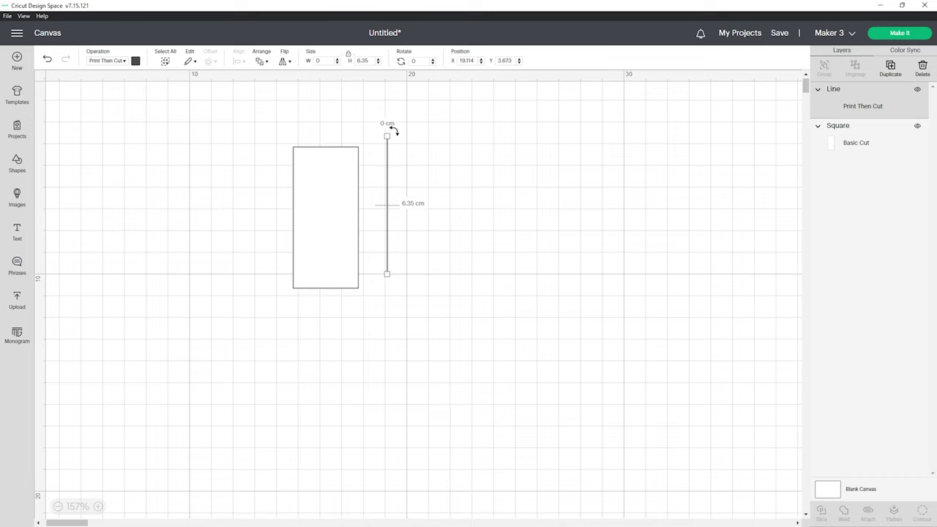
Rotate the line horizontal, shorten it to about 1.6 cm, and duplicate it near the rectangle's bottom.
{"action": "left_click_drag", "start_coordinate": [394, 130], "coordinate": [407, 164]}
{"action": "scroll", "coordinate": [245, 163], "scroll_direction": "up", "scroll_amount": 2}
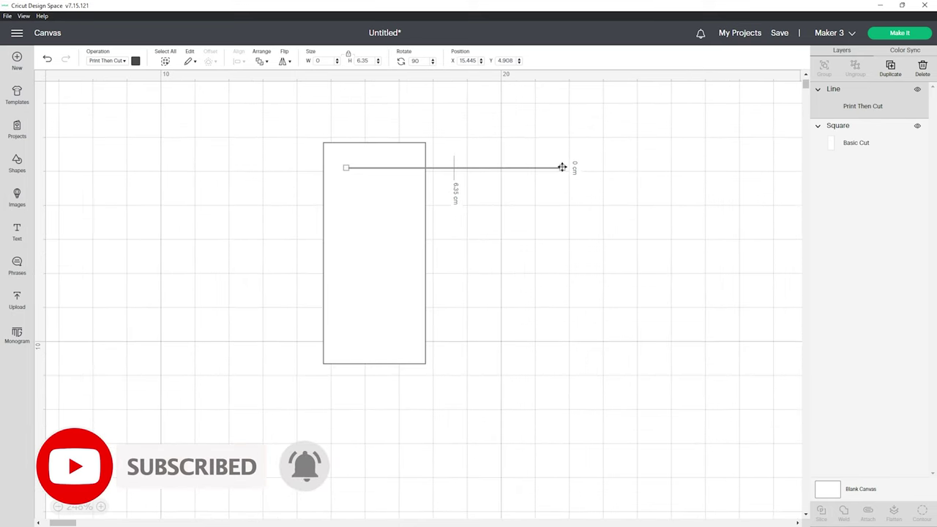
{"action": "left_click_drag", "start_coordinate": [565, 169], "coordinate": [390, 162]}
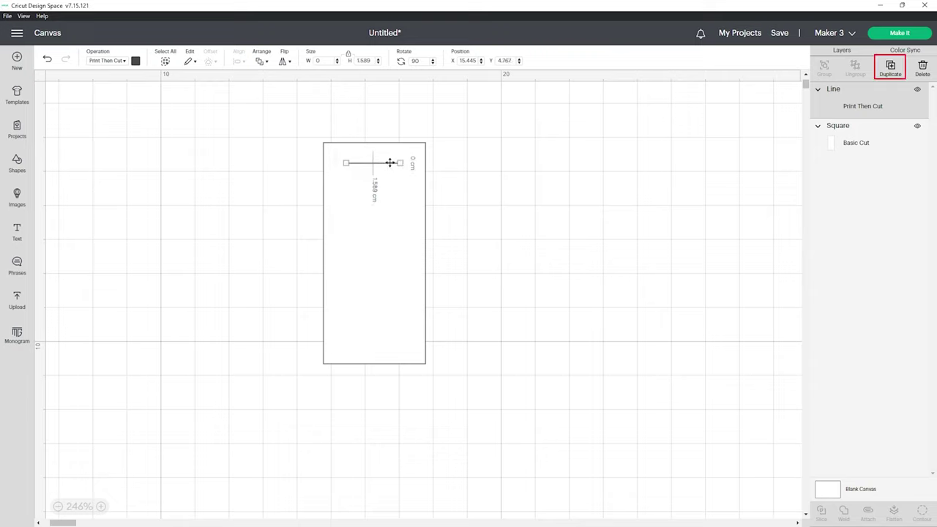
{"action": "left_click", "coordinate": [891, 68]}
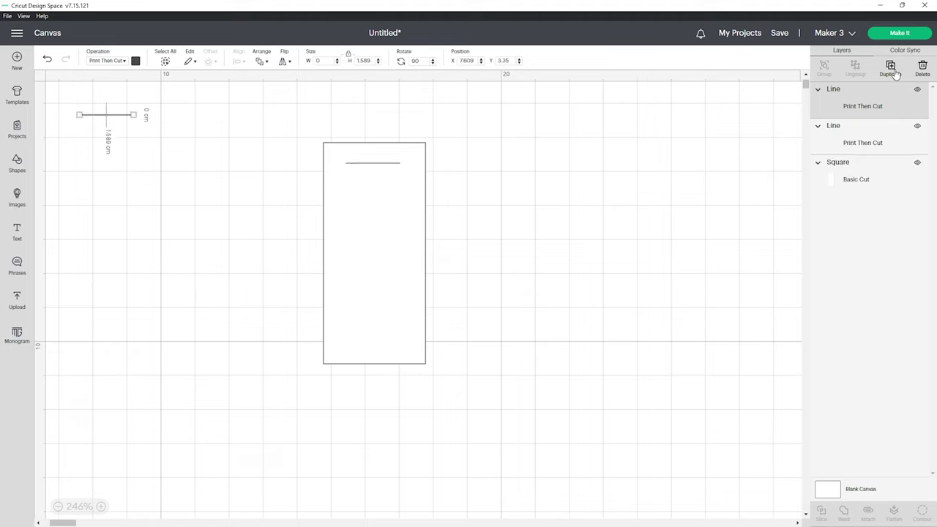
{"action": "left_click_drag", "start_coordinate": [122, 111], "coordinate": [382, 349]}
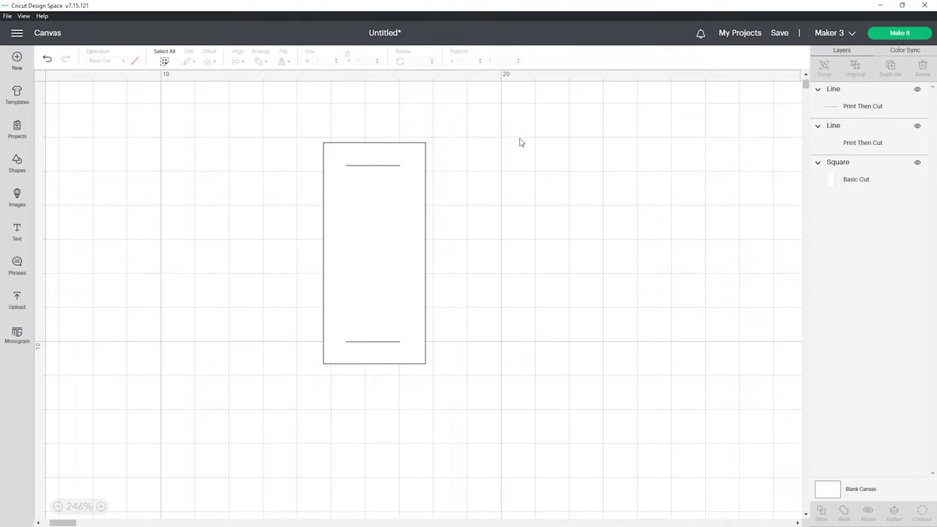
Centre both lines horizontally in the rectangle and attach them to it.
{"action": "left_click_drag", "start_coordinate": [497, 148], "coordinate": [306, 388]}
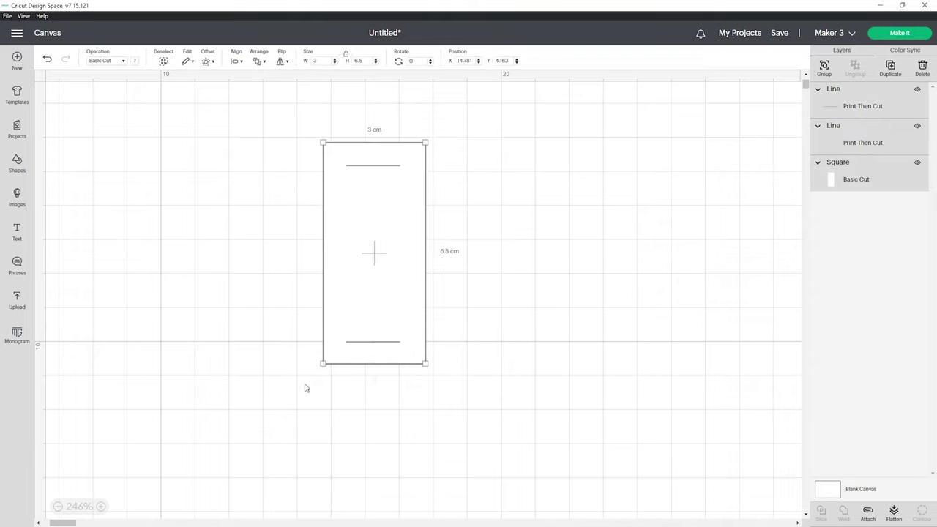
{"action": "left_click", "coordinate": [238, 61]}
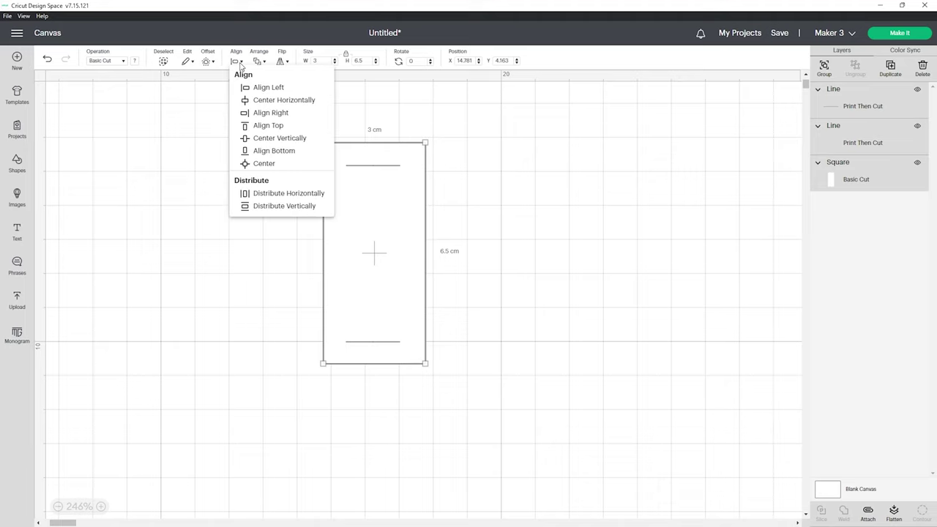
{"action": "left_click", "coordinate": [250, 103]}
{"action": "left_click", "coordinate": [249, 103]}
{"action": "left_click_drag", "start_coordinate": [475, 117], "coordinate": [212, 426]}
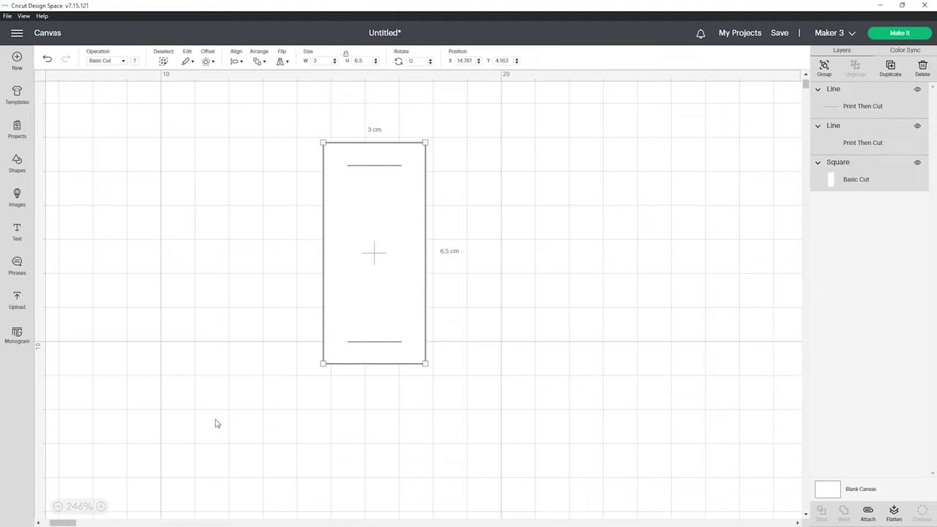
{"action": "left_click", "coordinate": [869, 516]}
{"action": "left_click_drag", "start_coordinate": [388, 281], "coordinate": [489, 267]}
Search images for lines and pick the plain black vertical line image.
{"action": "type", "text": "Lines"}
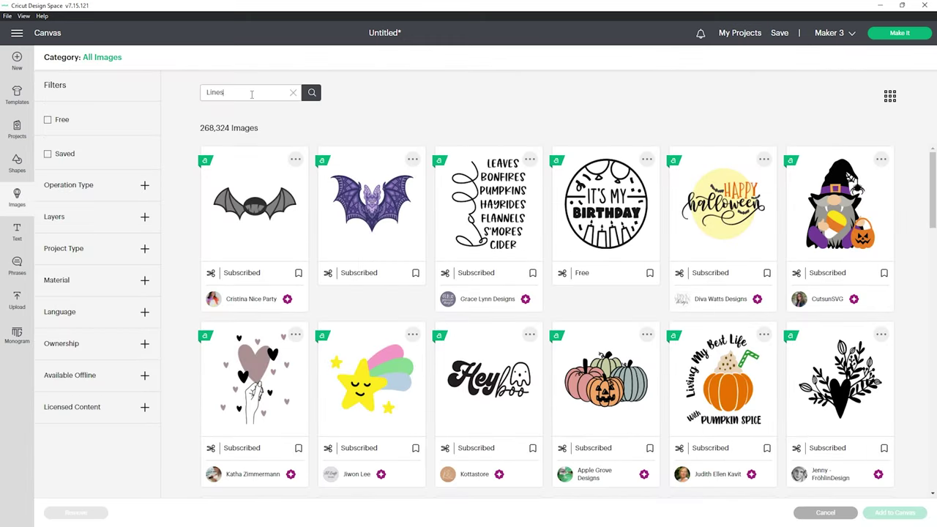
{"action": "key", "text": "Return"}
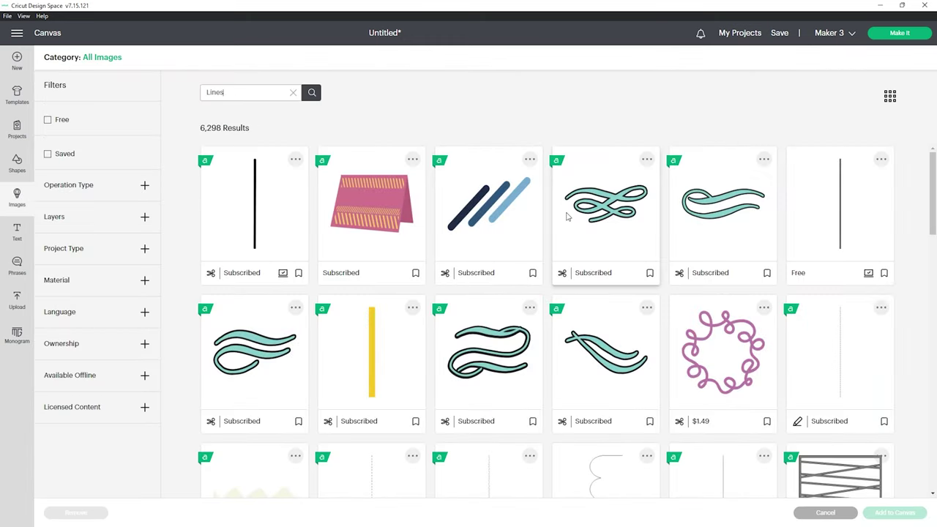
{"action": "left_click", "coordinate": [224, 221]}
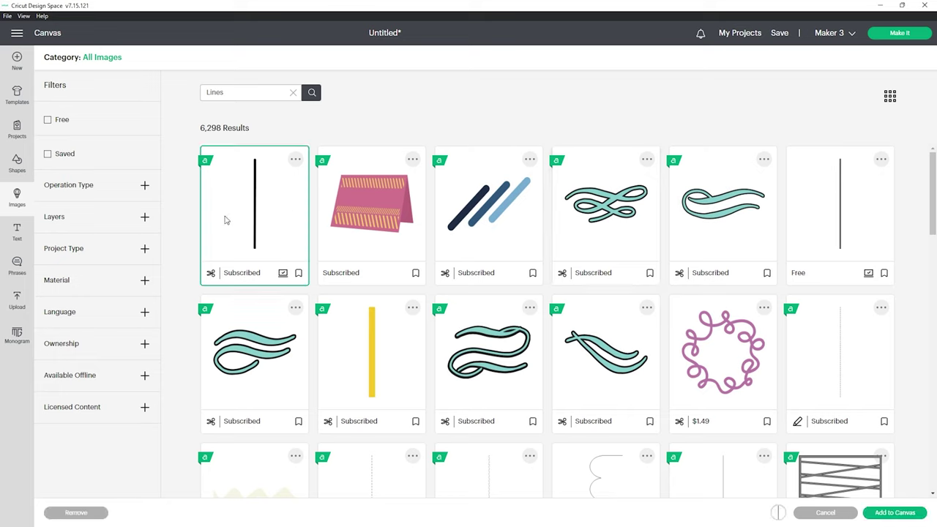
{"action": "scroll", "coordinate": [227, 220], "scroll_direction": "down", "scroll_amount": 5}
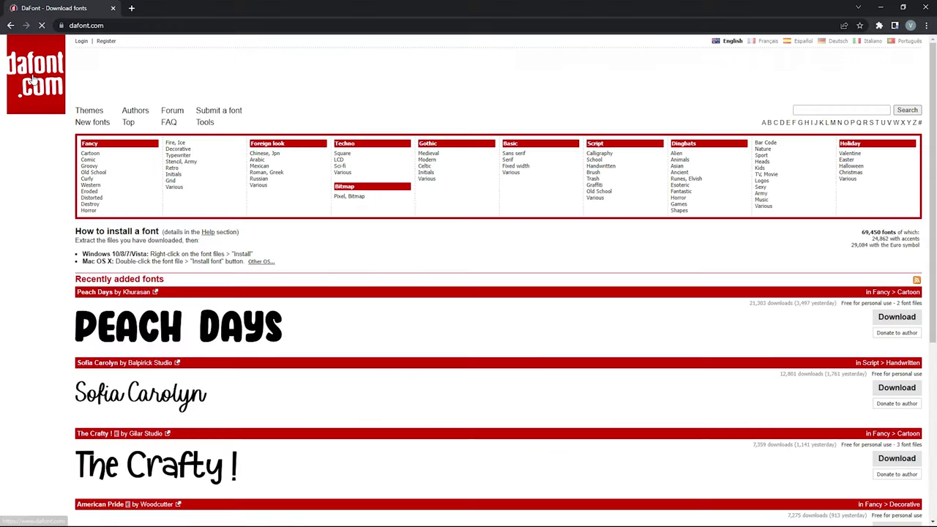
Search DaFont for 'dolce vita' and open the Dolce Vita font page.
{"action": "scroll", "coordinate": [320, 262], "scroll_direction": "down", "scroll_amount": 2}
{"action": "scroll", "coordinate": [320, 264], "scroll_direction": "down", "scroll_amount": 3}
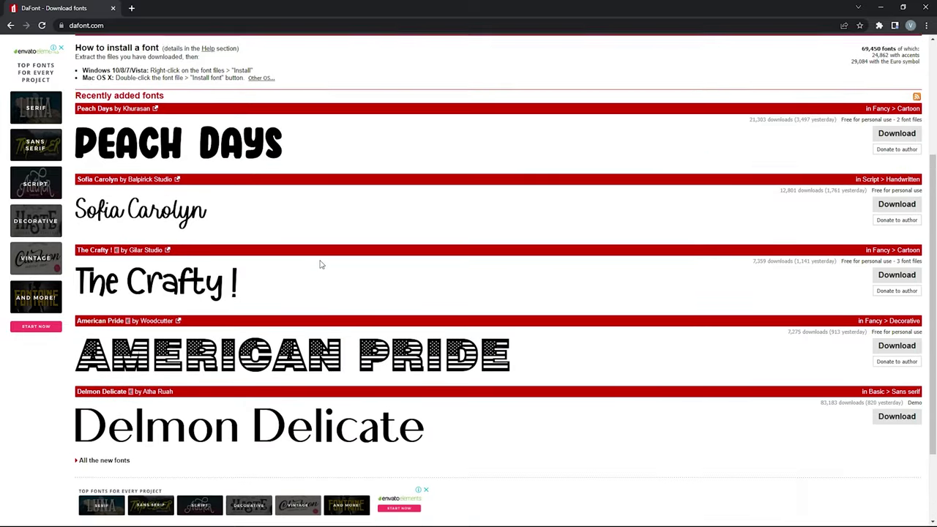
{"action": "scroll", "coordinate": [320, 265], "scroll_direction": "up", "scroll_amount": 5}
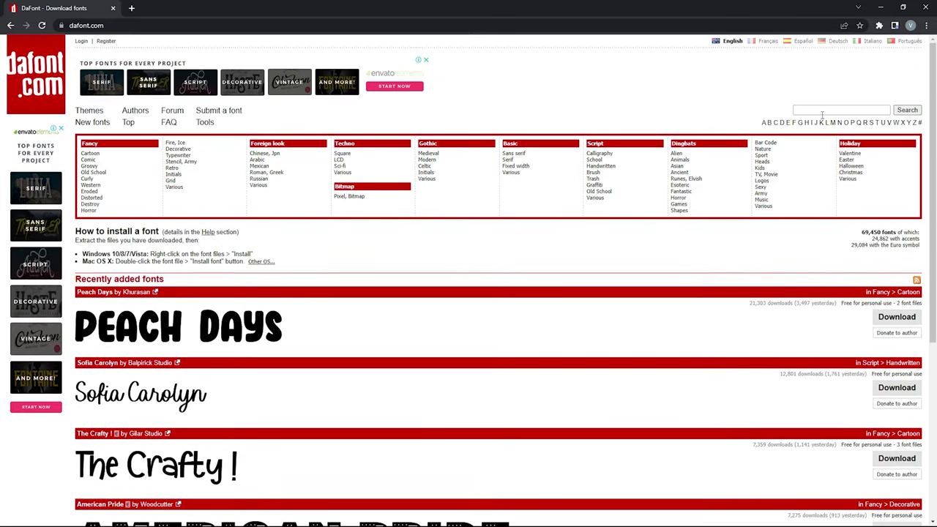
{"action": "left_click", "coordinate": [821, 110]}
{"action": "type", "text": "dolce"}
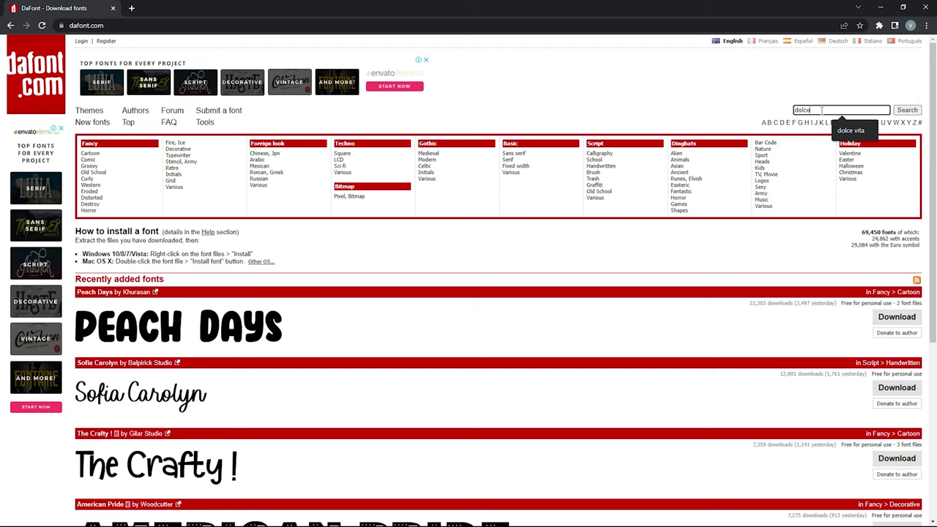
{"action": "type", "text": " vita"}
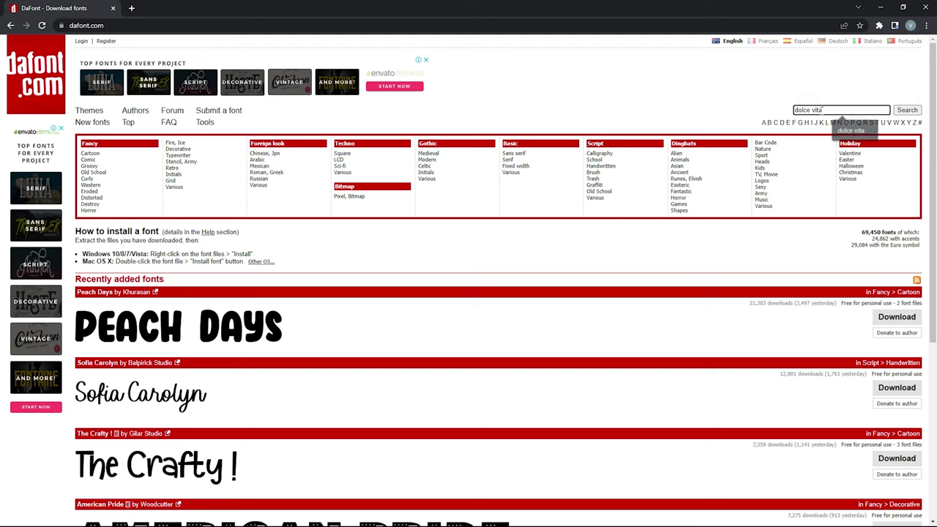
{"action": "key", "text": "Return"}
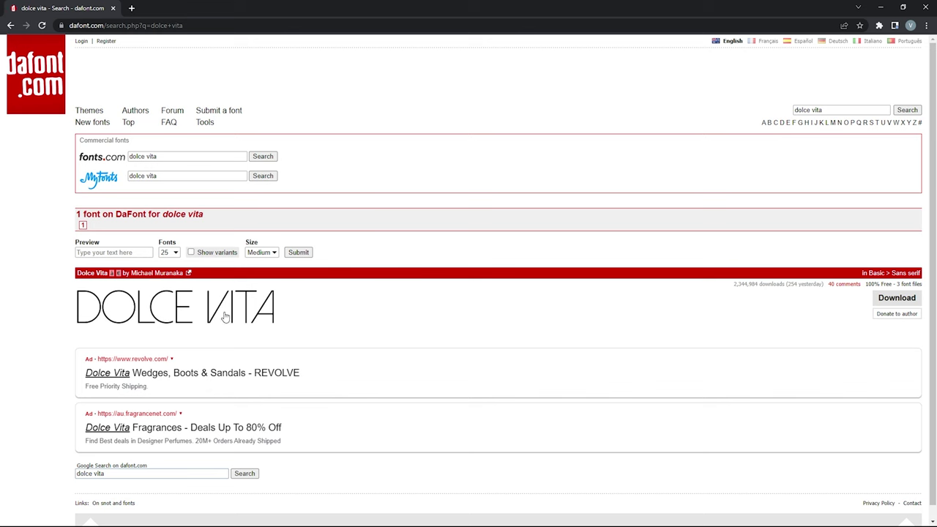
{"action": "left_click", "coordinate": [226, 316]}
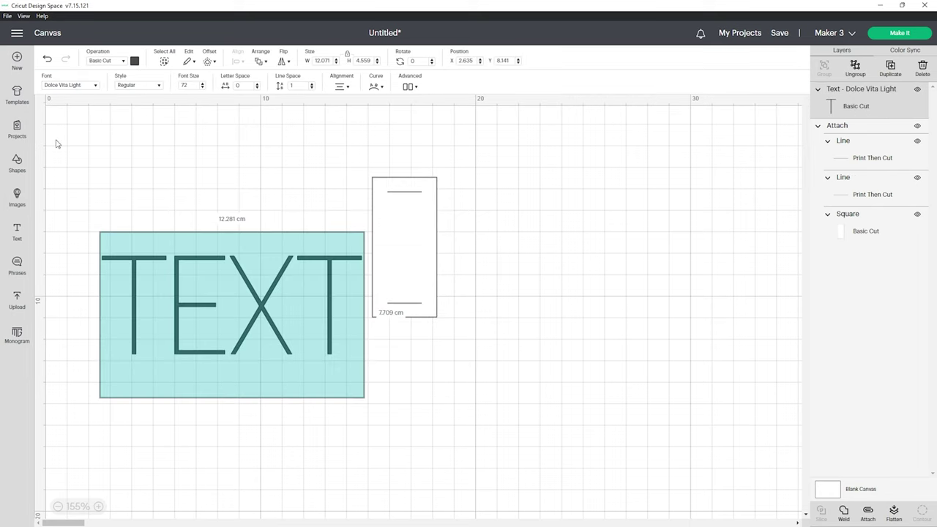
Switch the TEXT layer to the installed System font Dolce Vita Heavy.
{"action": "left_click", "coordinate": [68, 82]}
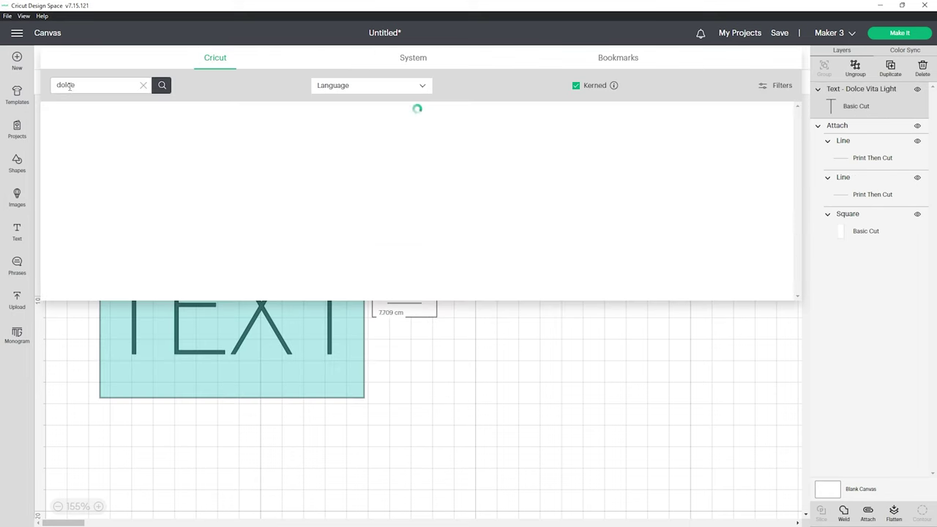
{"action": "left_click", "coordinate": [410, 59]}
{"action": "left_click", "coordinate": [115, 113]}
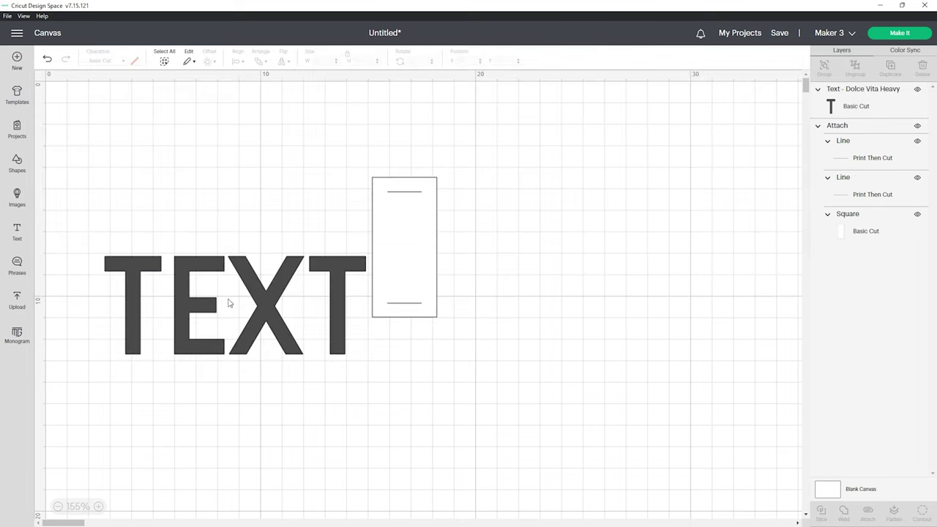
{"action": "left_click", "coordinate": [206, 300]}
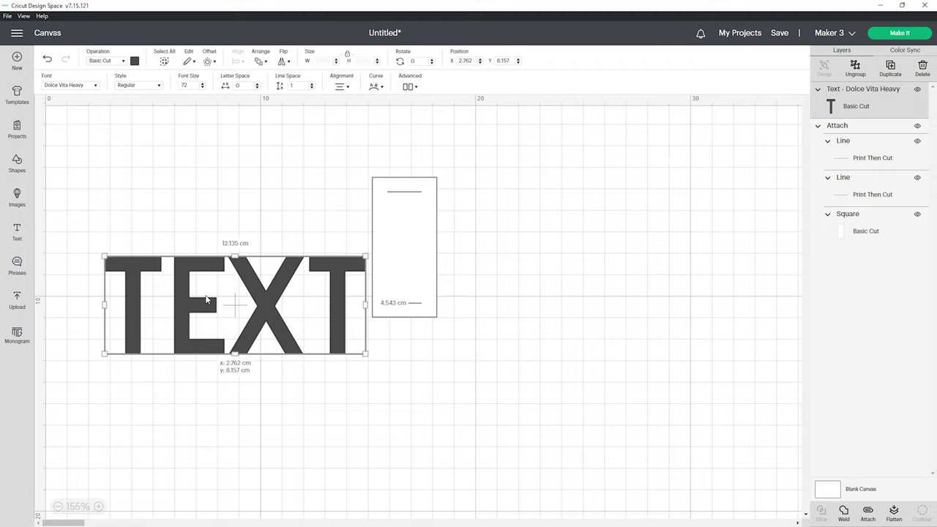
Change the text to SEASONING and set its width to 2.5 cm.
{"action": "double_click", "coordinate": [207, 299]}
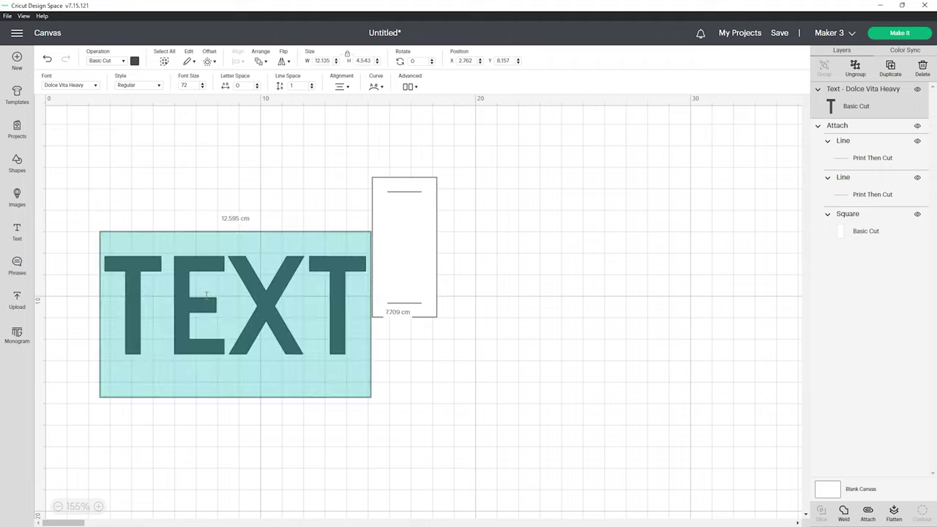
{"action": "type", "text": "SEASONING"}
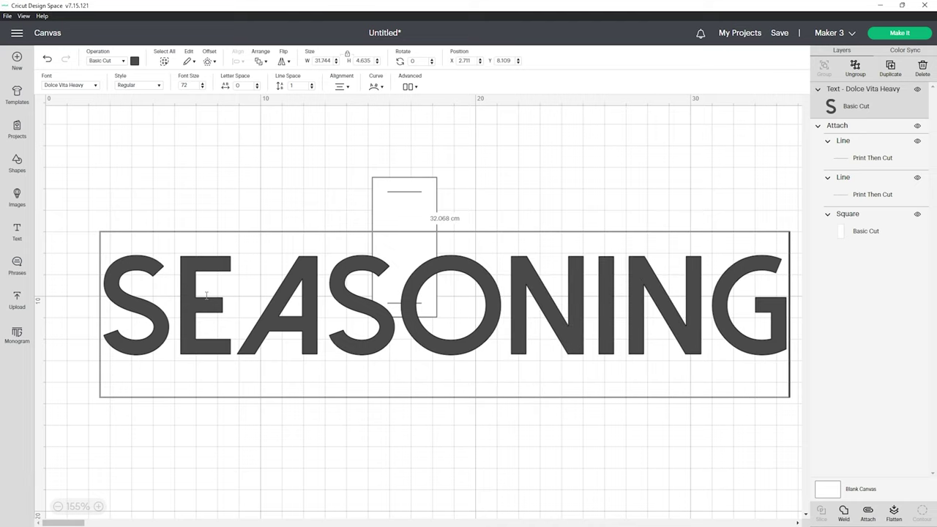
{"action": "left_click", "coordinate": [349, 428]}
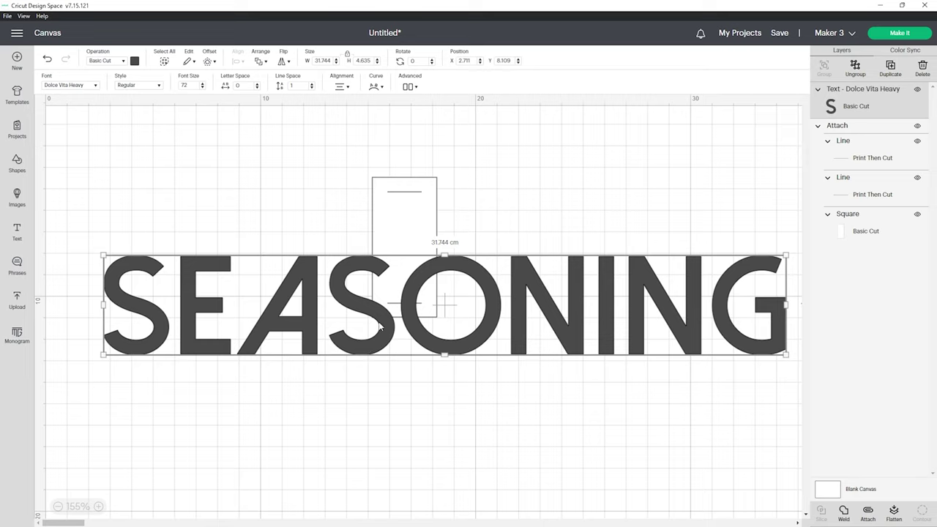
{"action": "double_click", "coordinate": [322, 61]}
{"action": "type", "text": "2.5"}
{"action": "key", "text": "Return"}
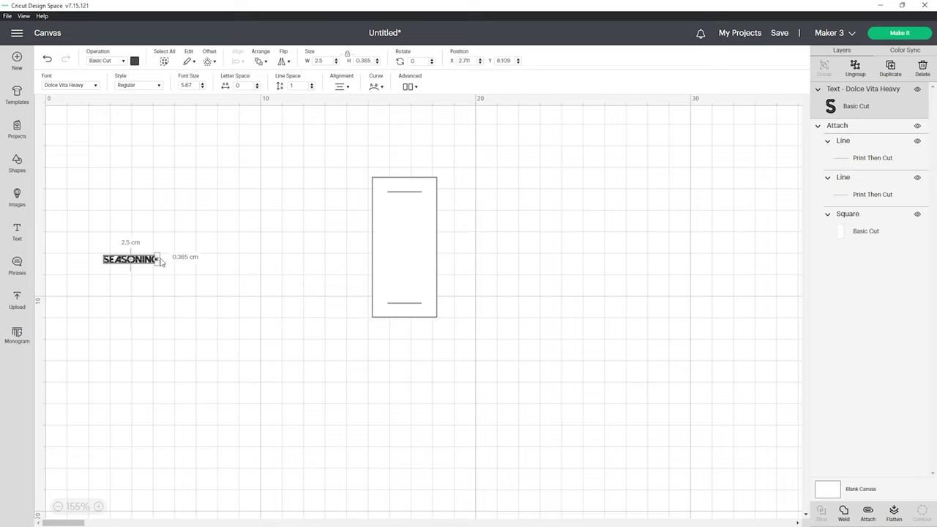
Place SEASONING near the rectangle's top and reduce it to font size 5.5.
{"action": "left_click_drag", "start_coordinate": [161, 262], "coordinate": [420, 233]}
{"action": "scroll", "coordinate": [419, 232], "scroll_direction": "up", "scroll_amount": 5}
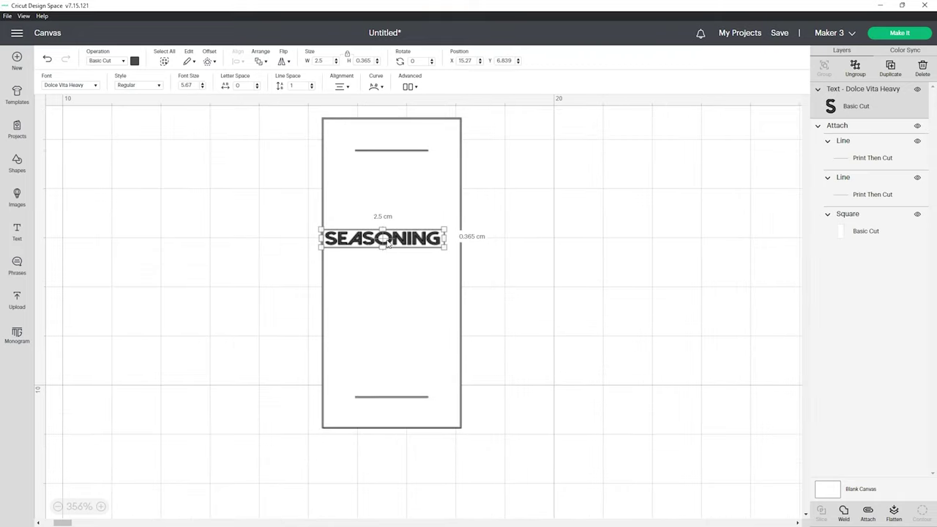
{"action": "left_click_drag", "start_coordinate": [402, 244], "coordinate": [410, 235]}
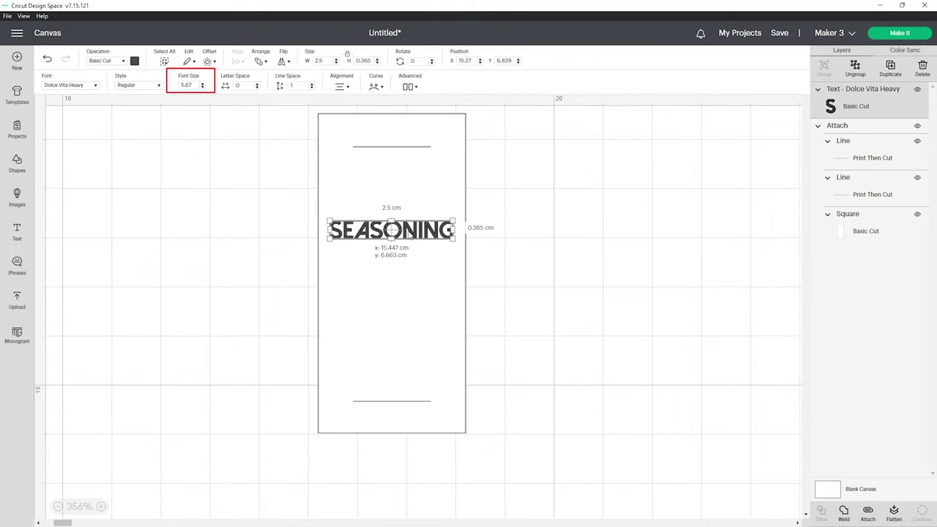
{"action": "left_click_drag", "start_coordinate": [189, 84], "coordinate": [180, 85]}
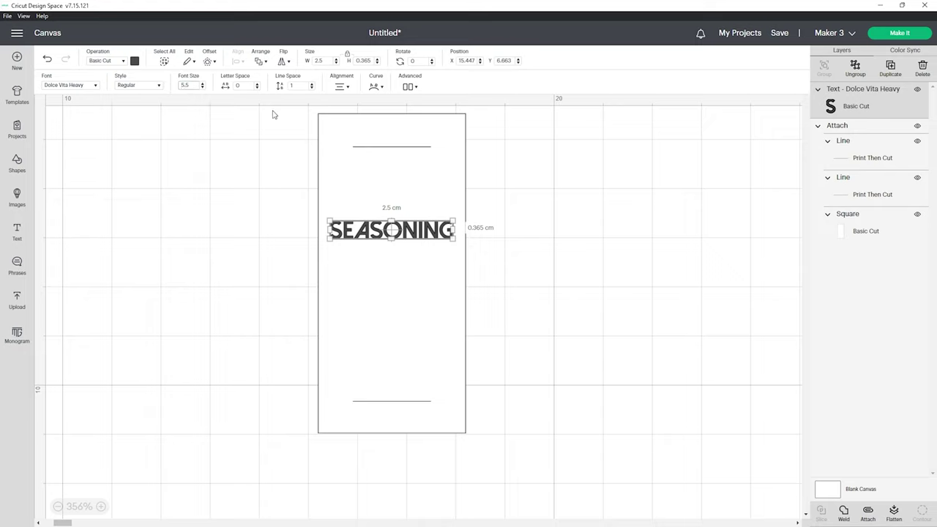
{"action": "key", "text": "Return"}
{"action": "left_click_drag", "start_coordinate": [416, 234], "coordinate": [422, 230]}
{"action": "left_click", "coordinate": [556, 245]}
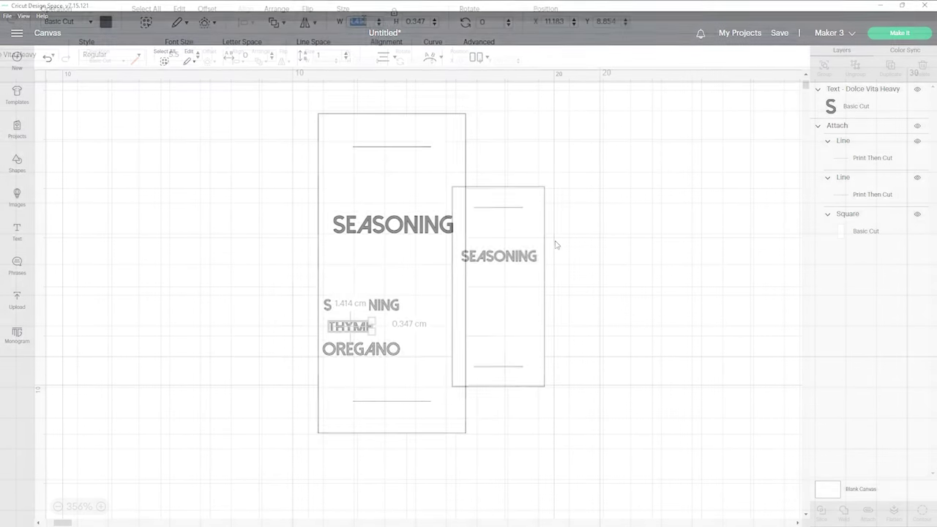
{"action": "left_click", "coordinate": [395, 388]}
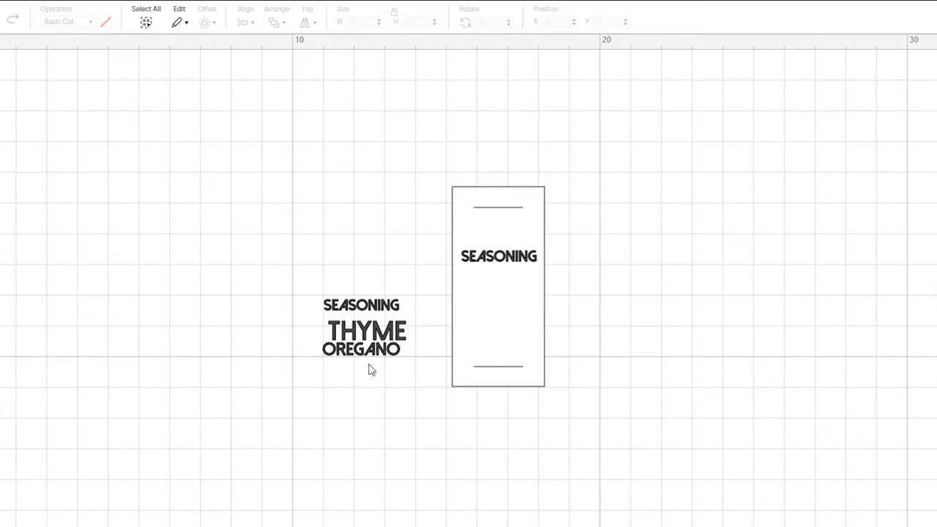
{"action": "mouse_move", "coordinate": [372, 351]}
{"action": "left_mouse_down"}
{"action": "mouse_move", "coordinate": [374, 362]}
{"action": "mouse_move", "coordinate": [373, 335]}
{"action": "mouse_move", "coordinate": [373, 363]}
{"action": "left_mouse_up"}
{"action": "left_click", "coordinate": [315, 358]}
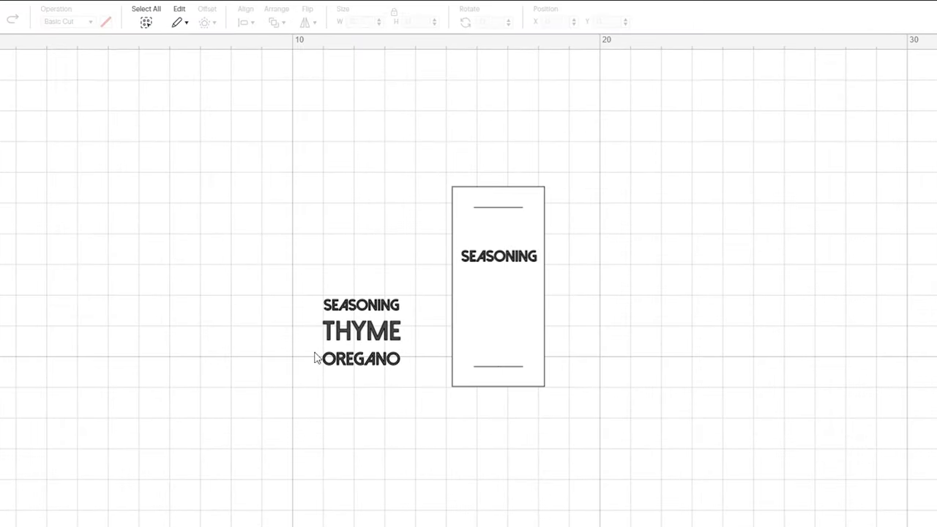
{"action": "left_click_drag", "start_coordinate": [275, 242], "coordinate": [427, 417]}
{"action": "scroll", "coordinate": [401, 360], "scroll_direction": "up", "scroll_amount": 2}
{"action": "scroll", "coordinate": [403, 360], "scroll_direction": "up", "scroll_amount": 2}
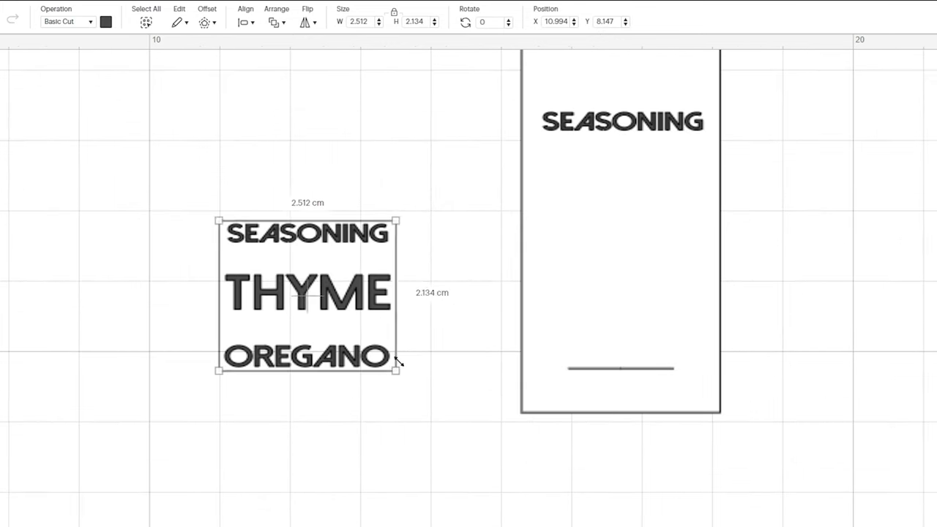
{"action": "left_click", "coordinate": [430, 421]}
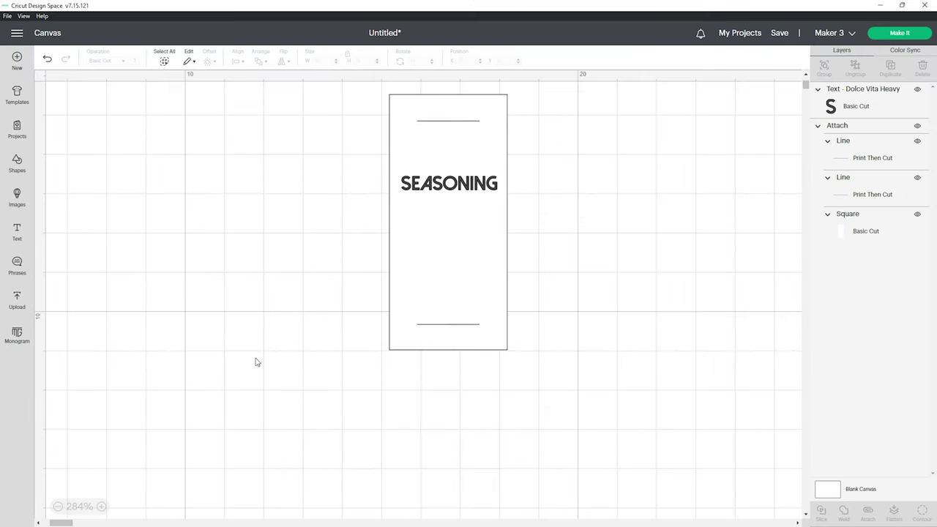
Add a new text object in Dolce Vita Light and move it over SEASONING.
{"action": "left_click", "coordinate": [17, 230]}
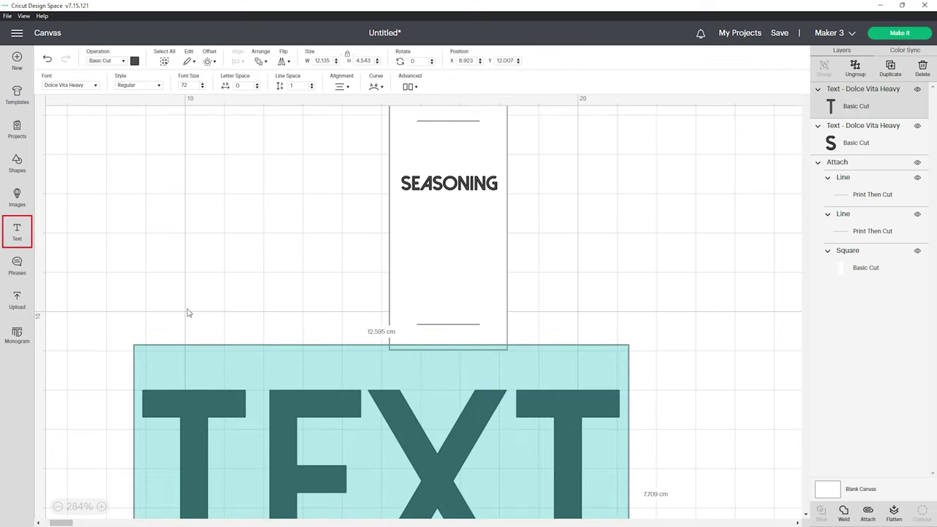
{"action": "left_click", "coordinate": [197, 389]}
{"action": "left_click", "coordinate": [87, 86]}
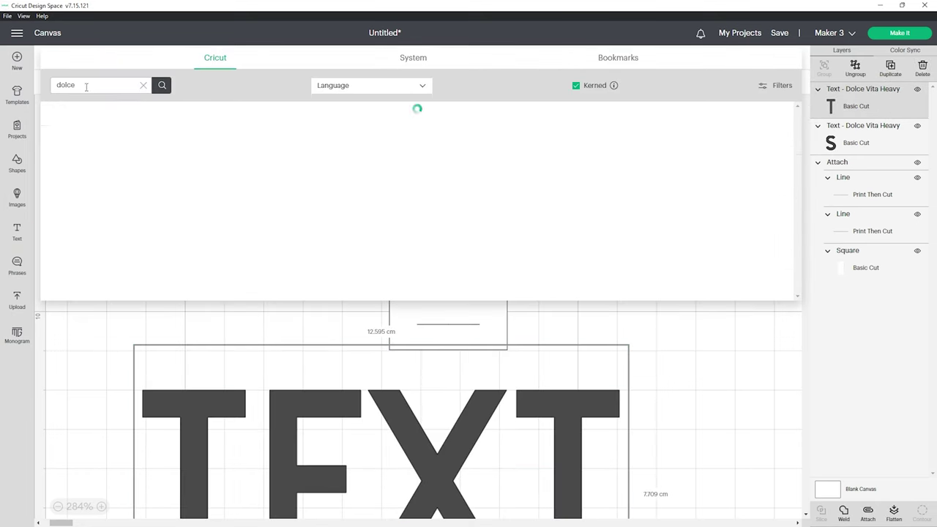
{"action": "left_click", "coordinate": [383, 64]}
{"action": "left_click", "coordinate": [94, 134]}
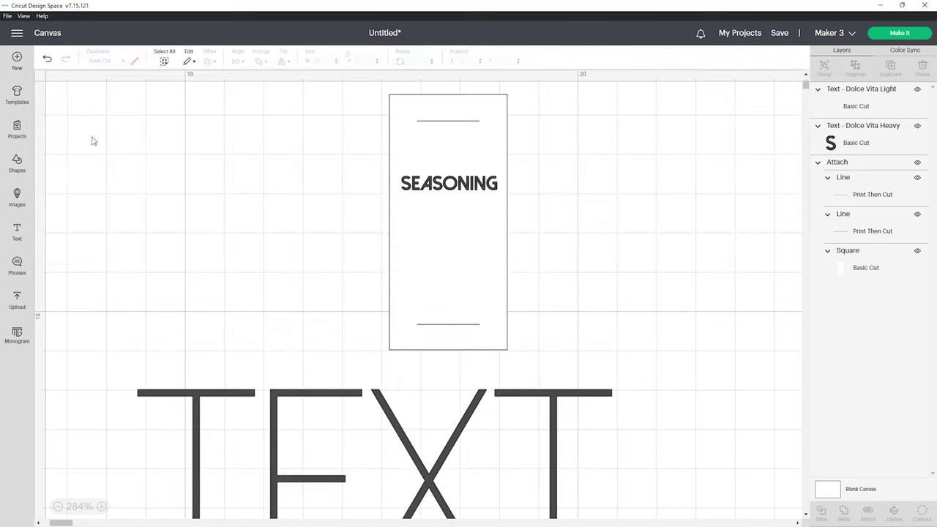
{"action": "left_click", "coordinate": [288, 413]}
{"action": "left_click_drag", "start_coordinate": [284, 407], "coordinate": [291, 235]}
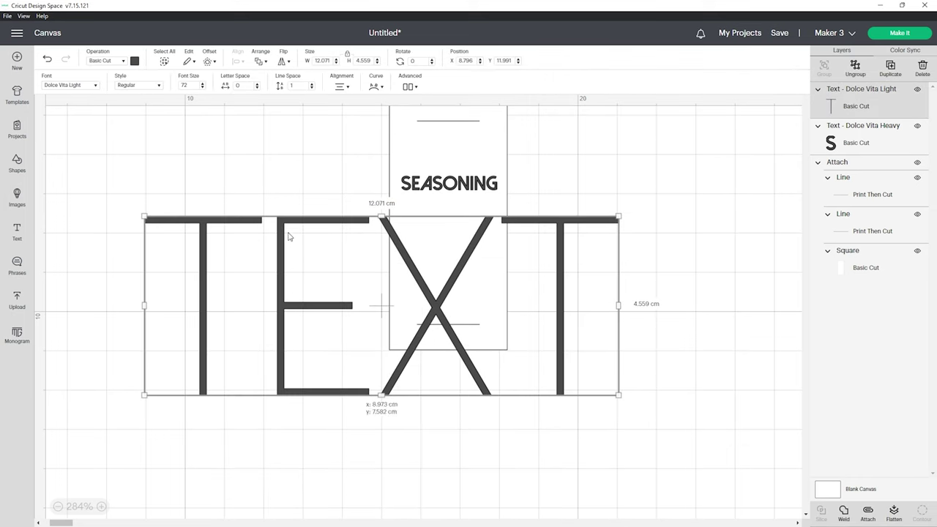
Make the text read ALL PURPOSE at font size 4.5, placed just above SEASONING.
{"action": "double_click", "coordinate": [291, 287]}
{"action": "type", "text": "ALL PURPOSE"}
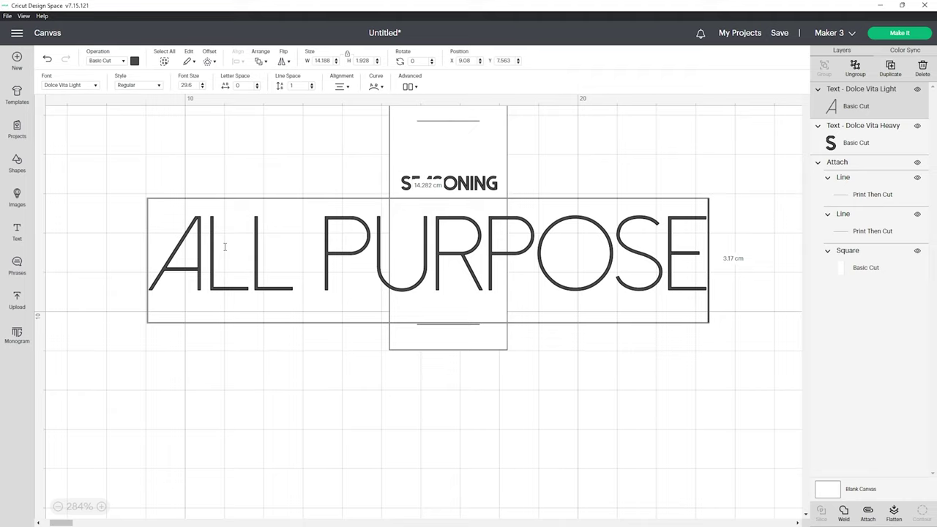
{"action": "left_click", "coordinate": [246, 336]}
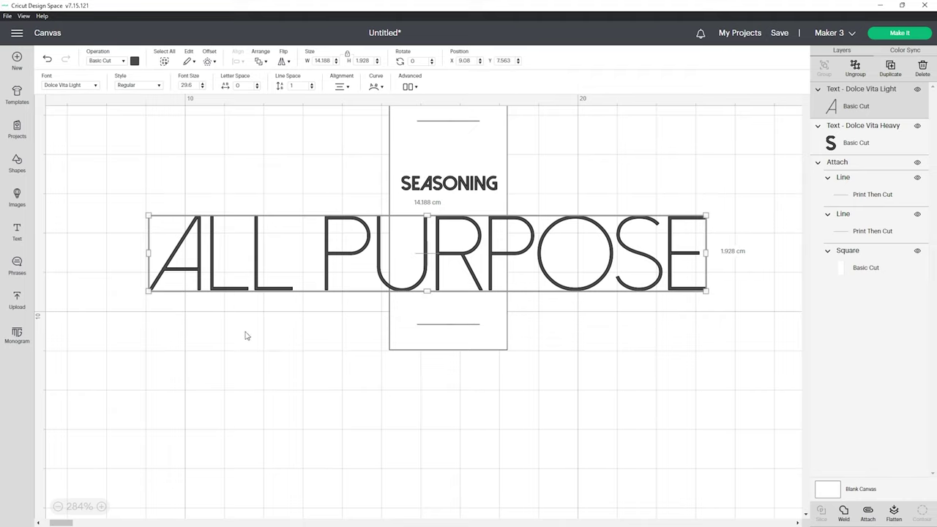
{"action": "left_click", "coordinate": [196, 86]}
{"action": "type", "text": "4.5"}
{"action": "key", "text": "Return"}
{"action": "left_click_drag", "start_coordinate": [215, 226], "coordinate": [476, 171]}
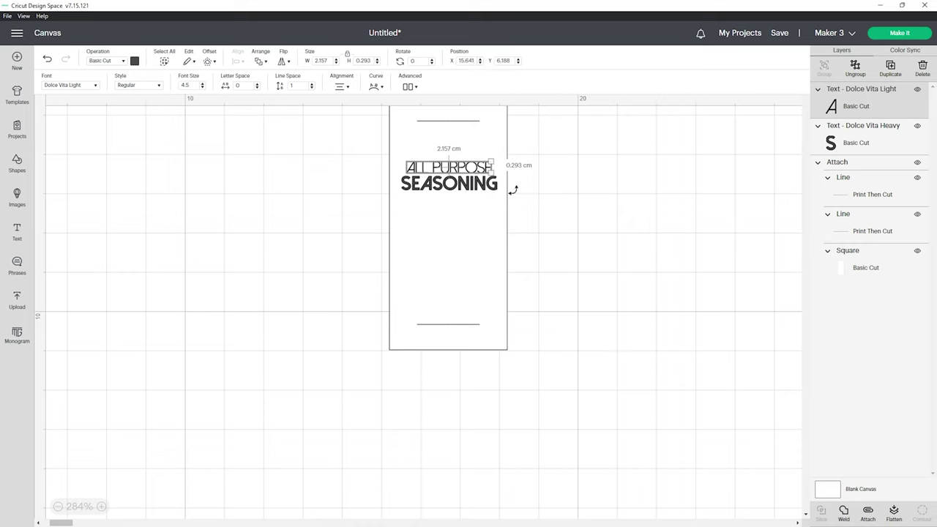
Set ALL PURPOSE to font size 4, then select it together with SEASONING.
{"action": "left_click", "coordinate": [666, 214]}
{"action": "left_click", "coordinate": [479, 170]}
{"action": "left_click", "coordinate": [192, 86]}
{"action": "key", "text": "Return"}
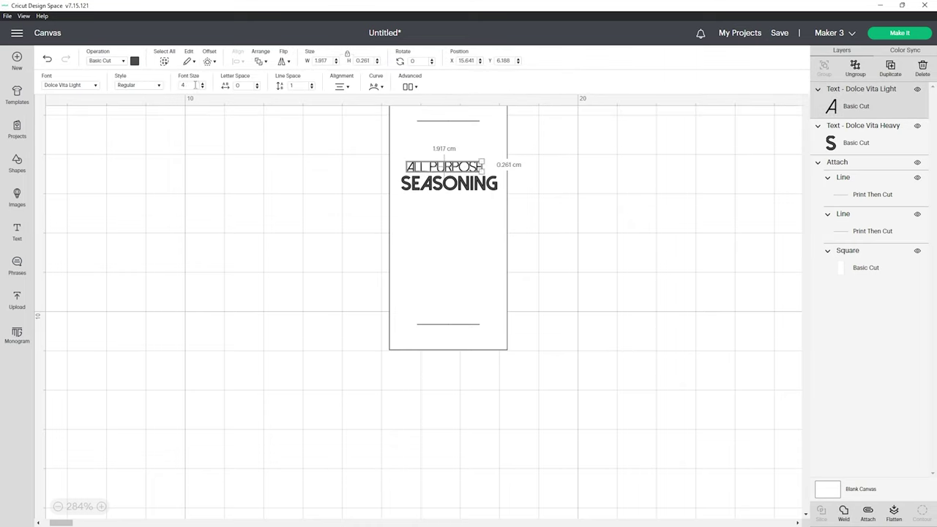
{"action": "left_click", "coordinate": [569, 188]}
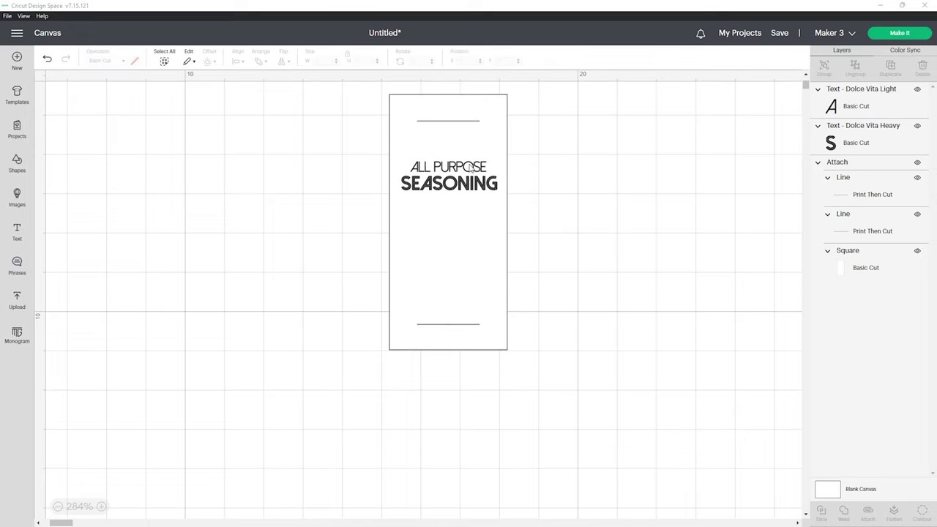
{"action": "left_click", "coordinate": [470, 168]}
{"action": "left_click", "coordinate": [463, 188], "text": "shift"}
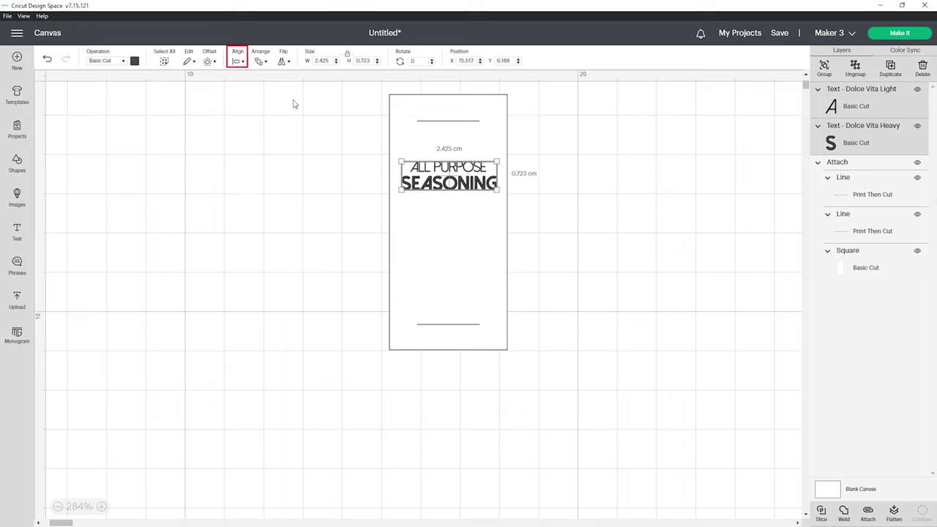
Centre ALL PURPOSE and SEASONING on each other, group them, and nudge the group lower.
{"action": "left_click", "coordinate": [239, 62]}
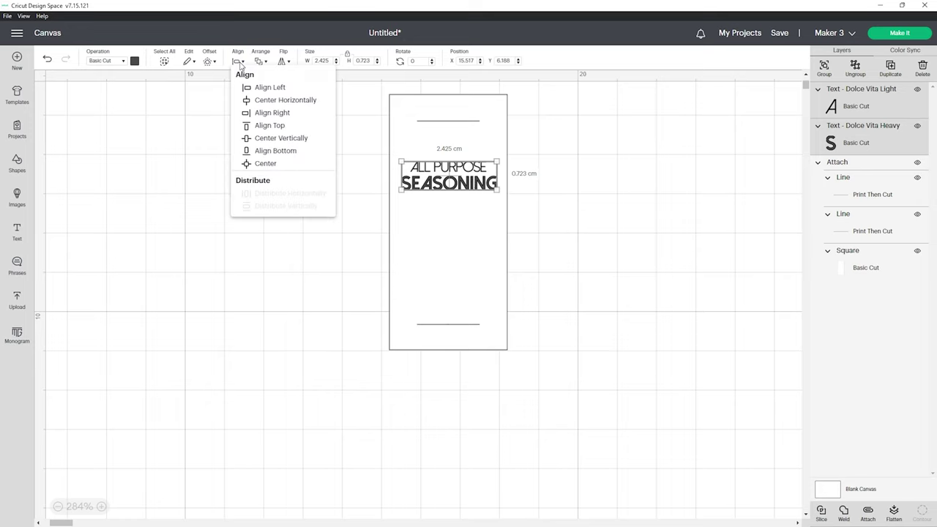
{"action": "left_click", "coordinate": [250, 103]}
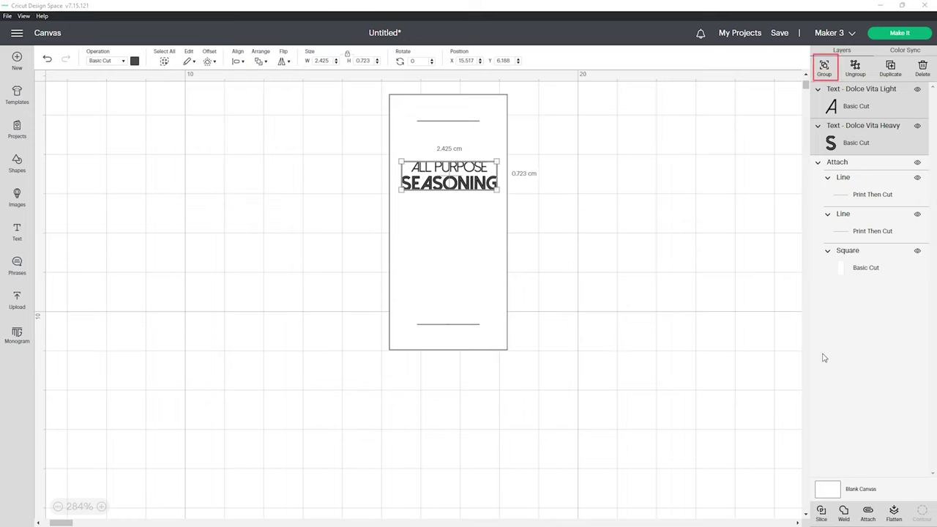
{"action": "left_click", "coordinate": [823, 71]}
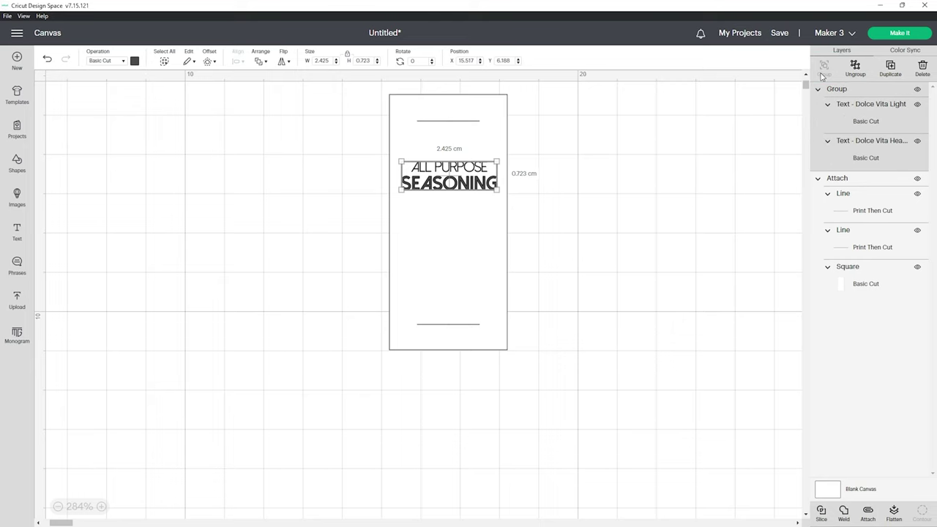
{"action": "left_click_drag", "start_coordinate": [455, 177], "coordinate": [458, 207]}
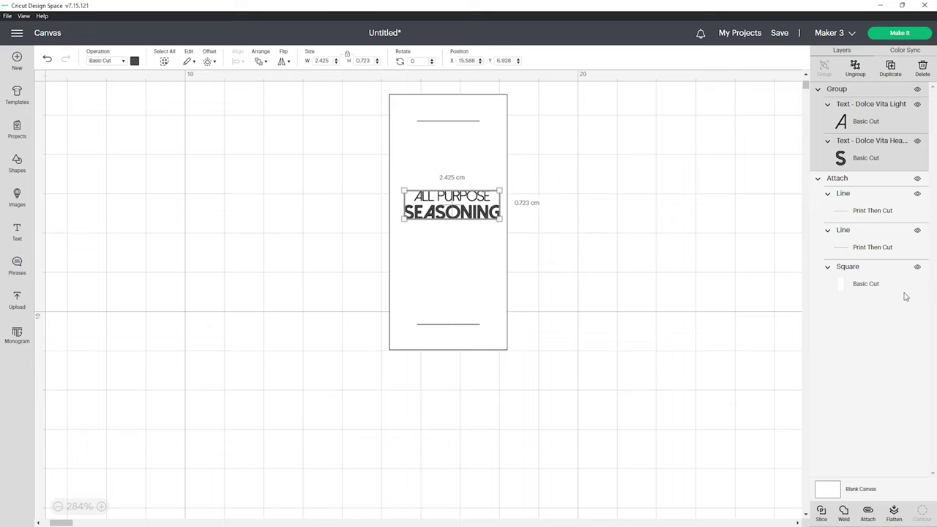
Select the whole label and centre the title group within the rectangle.
{"action": "left_click_drag", "start_coordinate": [588, 98], "coordinate": [291, 392]}
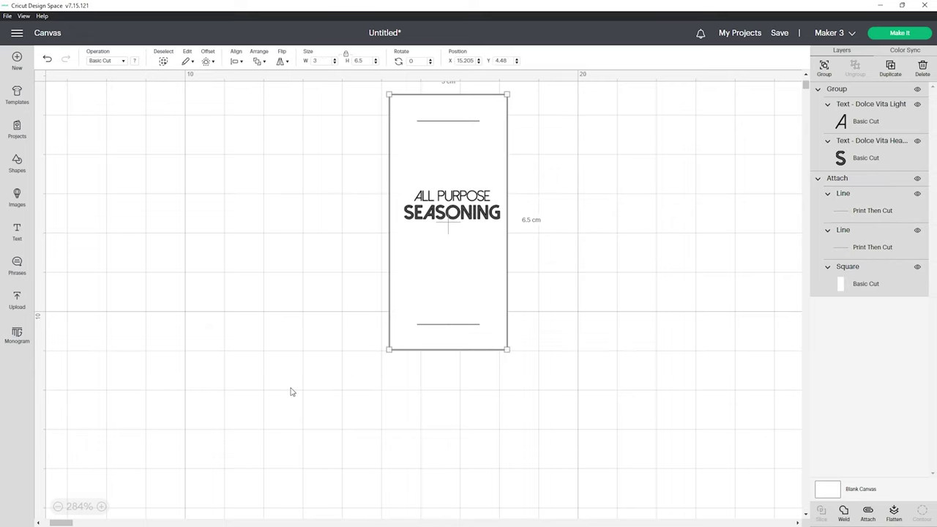
{"action": "left_click", "coordinate": [236, 60]}
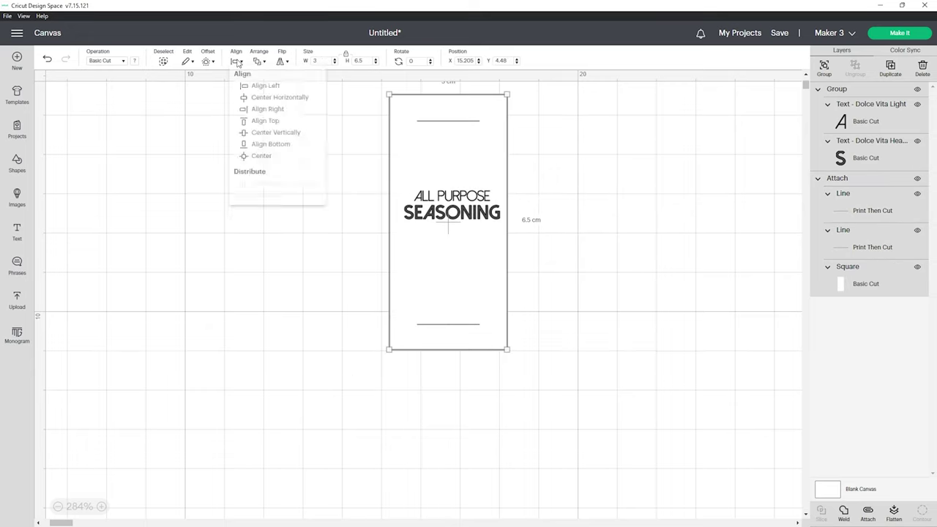
{"action": "left_click", "coordinate": [263, 164]}
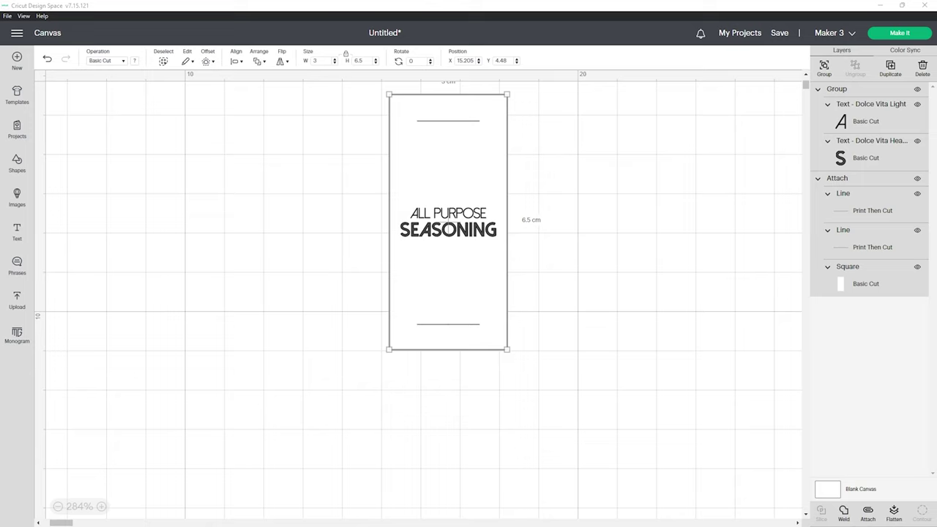
{"action": "left_click", "coordinate": [665, 105]}
Flatten the whole label to Print Then Cut, then unflatten it into separate layers.
{"action": "left_click_drag", "start_coordinate": [578, 80], "coordinate": [338, 398]}
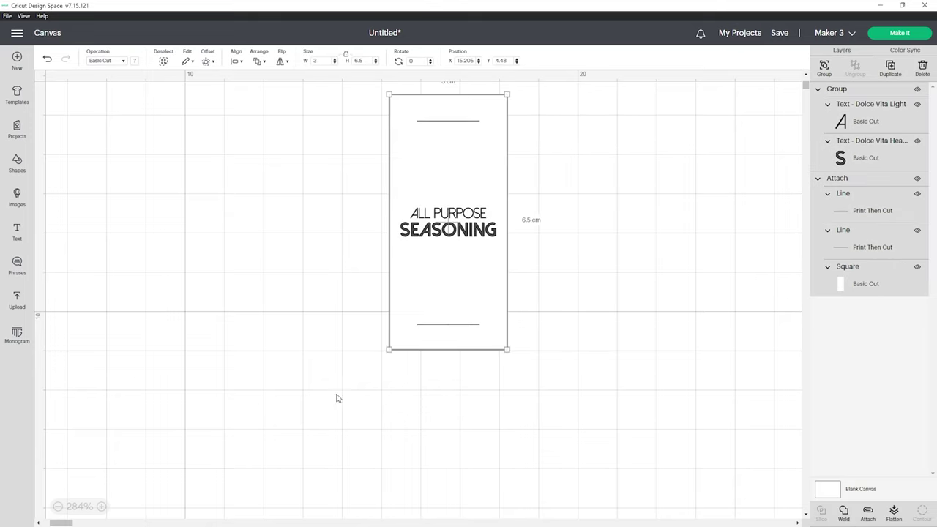
{"action": "left_click", "coordinate": [894, 513]}
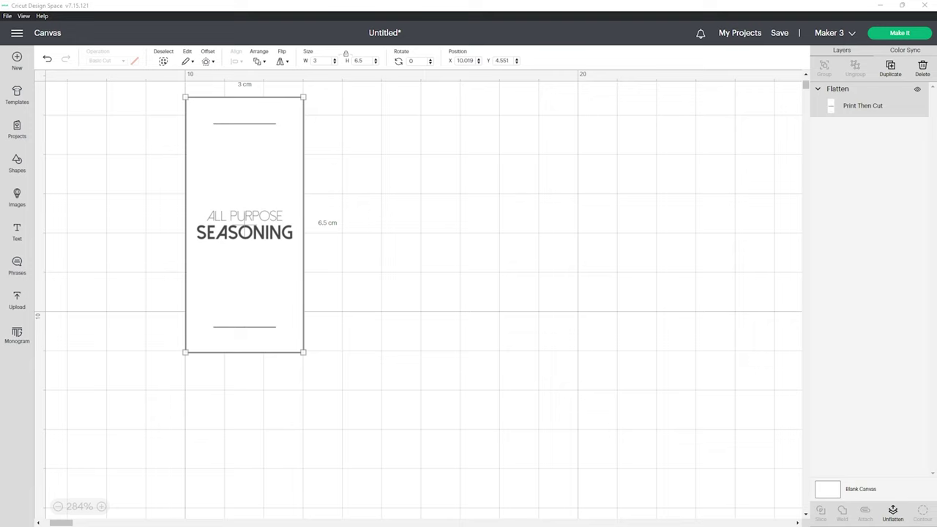
{"action": "left_click", "coordinate": [894, 514]}
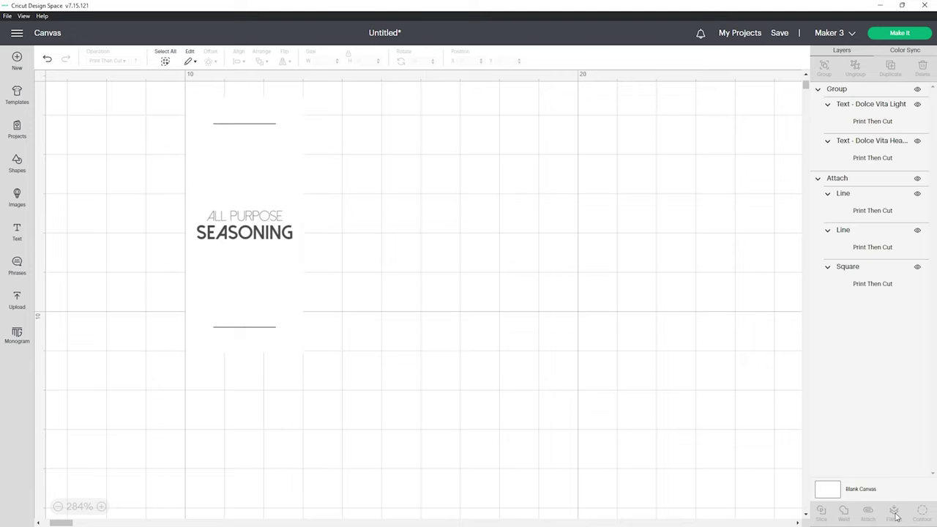
Duplicate the All Purpose Seasoning label beside the original and retype its words as GARLIC POWDER.
{"action": "left_click_drag", "start_coordinate": [349, 392], "coordinate": [169, 86]}
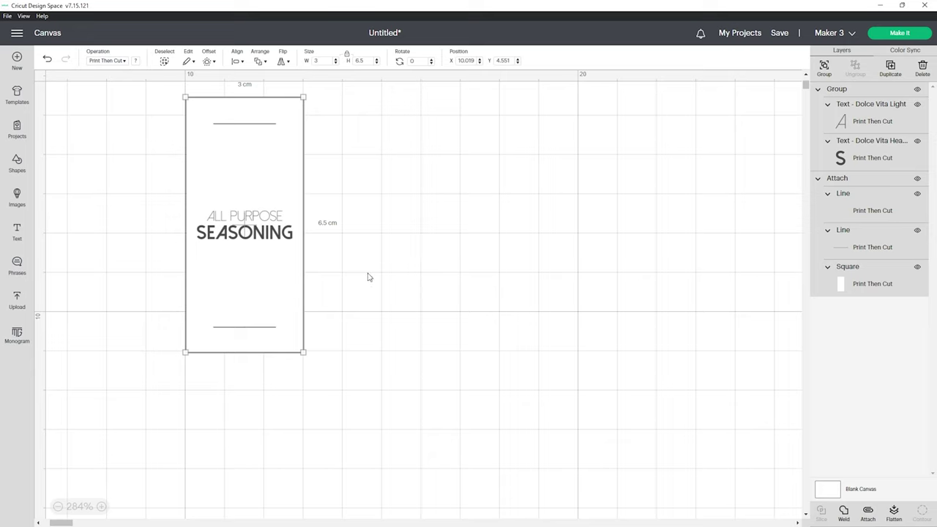
{"action": "left_click", "coordinate": [890, 66]}
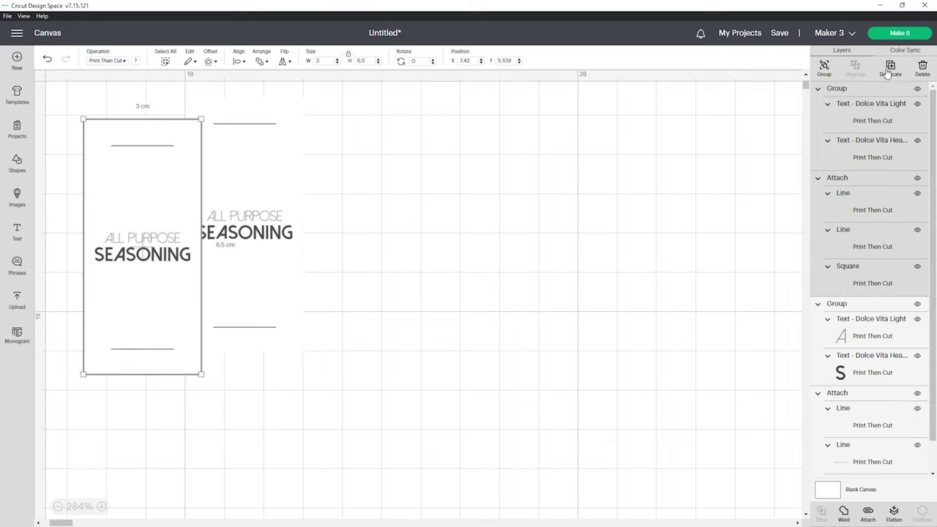
{"action": "left_click_drag", "start_coordinate": [158, 248], "coordinate": [377, 227]}
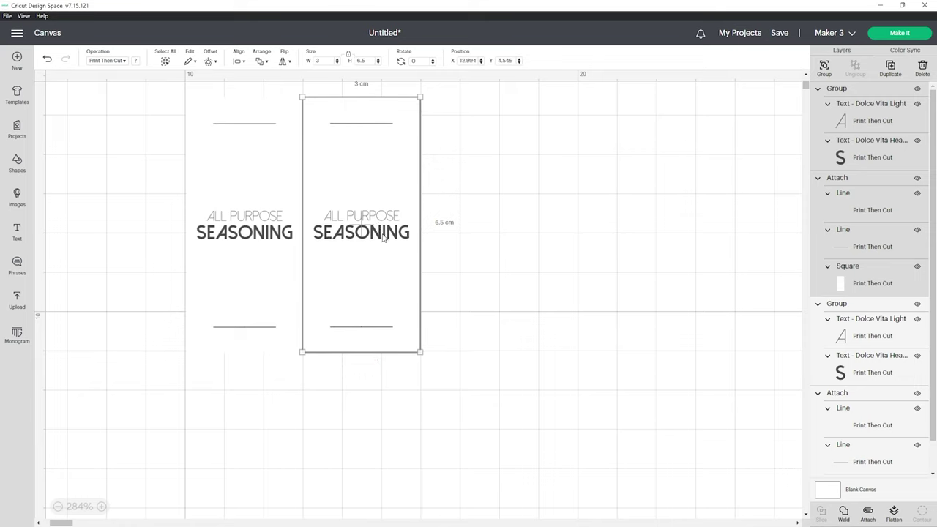
{"action": "double_click", "coordinate": [380, 231]}
{"action": "type", "text": "GARLIC"}
{"action": "double_click", "coordinate": [361, 216]}
{"action": "type", "text": "POWDER"}
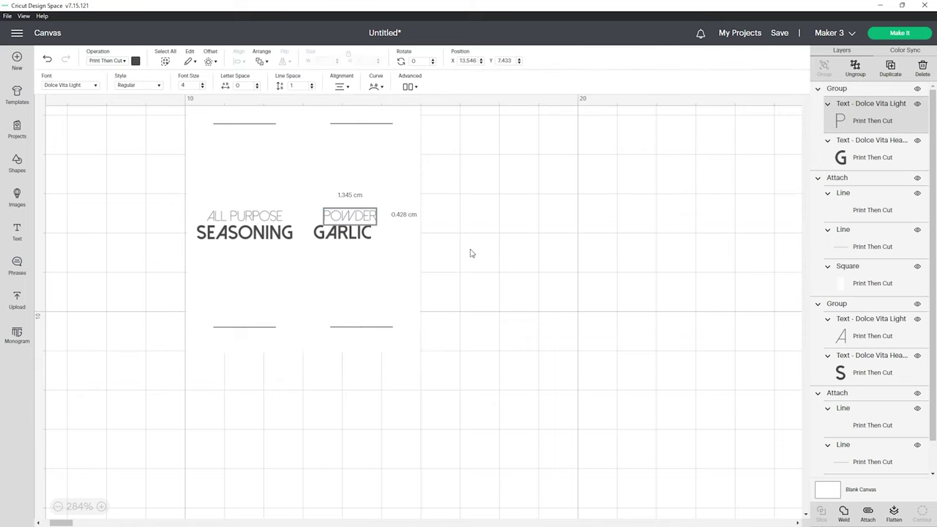
{"action": "left_click", "coordinate": [471, 253]}
Separate the words, stack GARLIC above POWDER within the label, and group them.
{"action": "left_click", "coordinate": [856, 68]}
{"action": "left_click_drag", "start_coordinate": [345, 232], "coordinate": [362, 134]}
{"action": "left_click_drag", "start_coordinate": [377, 213], "coordinate": [357, 232]}
{"action": "left_click_drag", "start_coordinate": [361, 134], "coordinate": [357, 216]}
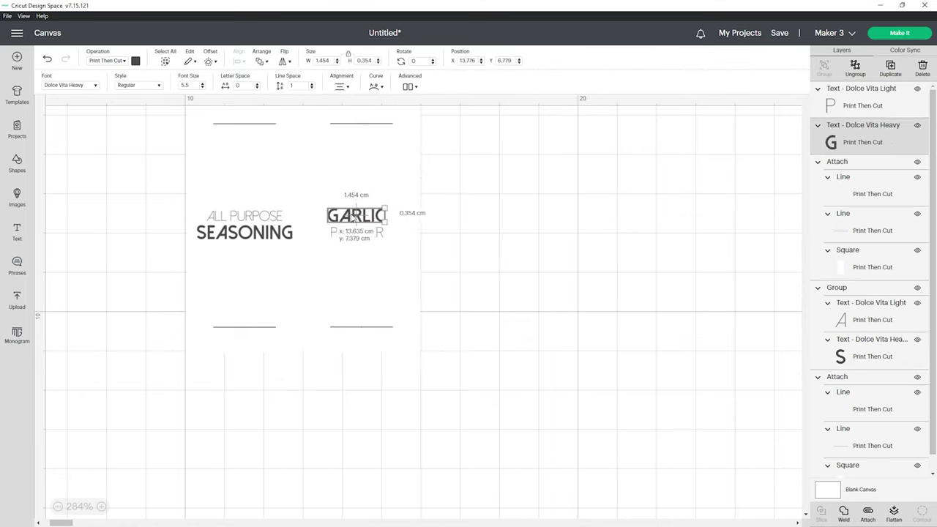
{"action": "left_click", "coordinate": [367, 239], "text": "shift"}
{"action": "key", "text": "ctrl+g"}
Copy the GARLIC POWDER label, delete POWDER and change GARLIC to THYME.
{"action": "key", "text": "ctrl+d"}
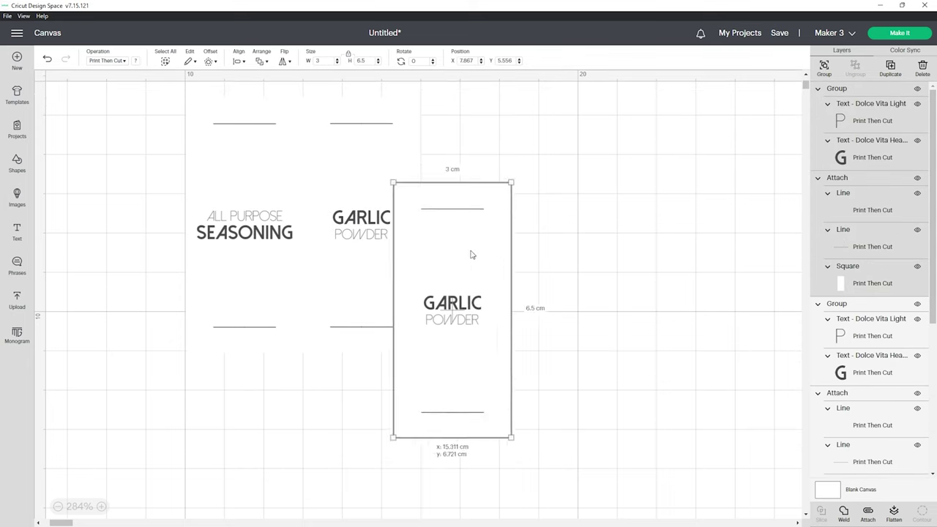
{"action": "left_click", "coordinate": [484, 230]}
{"action": "left_click_drag", "start_coordinate": [502, 242], "coordinate": [498, 236]}
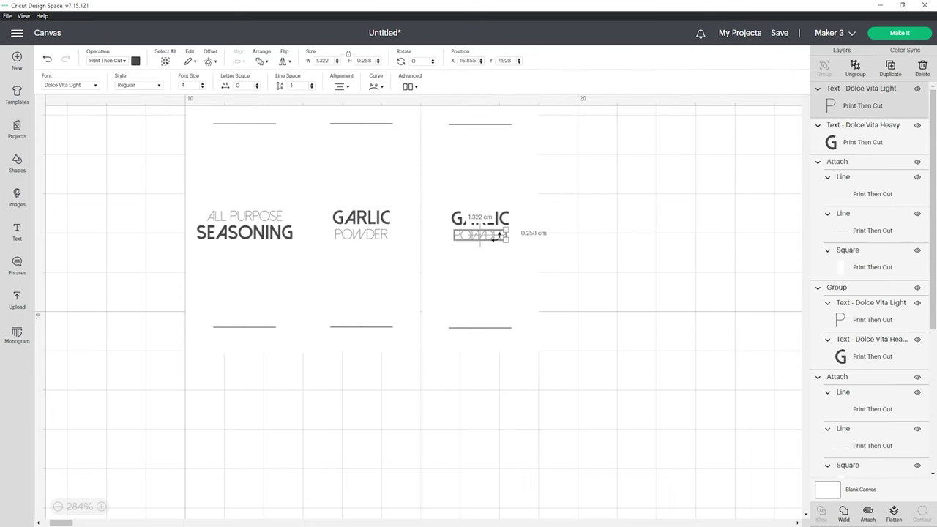
{"action": "key", "text": "Delete"}
{"action": "left_click", "coordinate": [480, 218]}
{"action": "double_click", "coordinate": [480, 219]}
{"action": "type", "text": "T"}
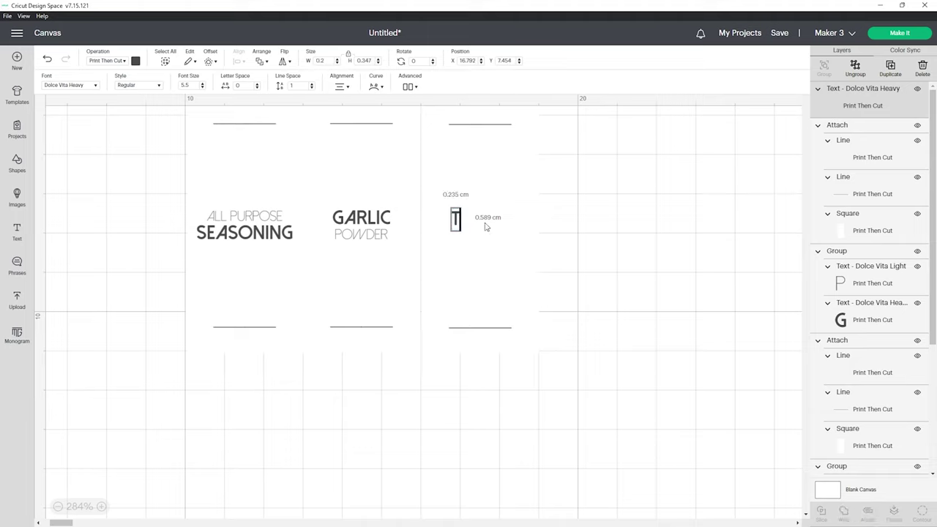
{"action": "type", "text": "HYME"}
{"action": "left_click", "coordinate": [615, 246]}
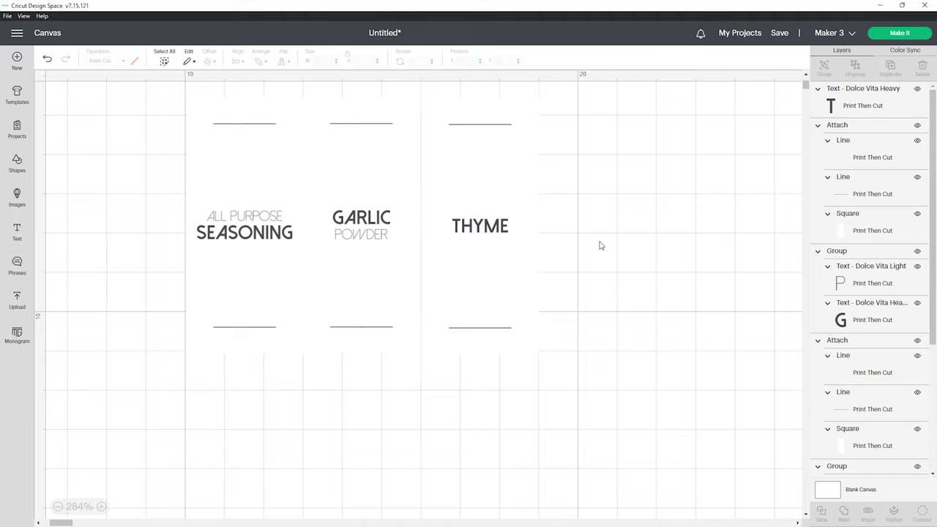
Flatten the THYME label into one printable piece.
{"action": "left_click_drag", "start_coordinate": [572, 361], "coordinate": [439, 100]}
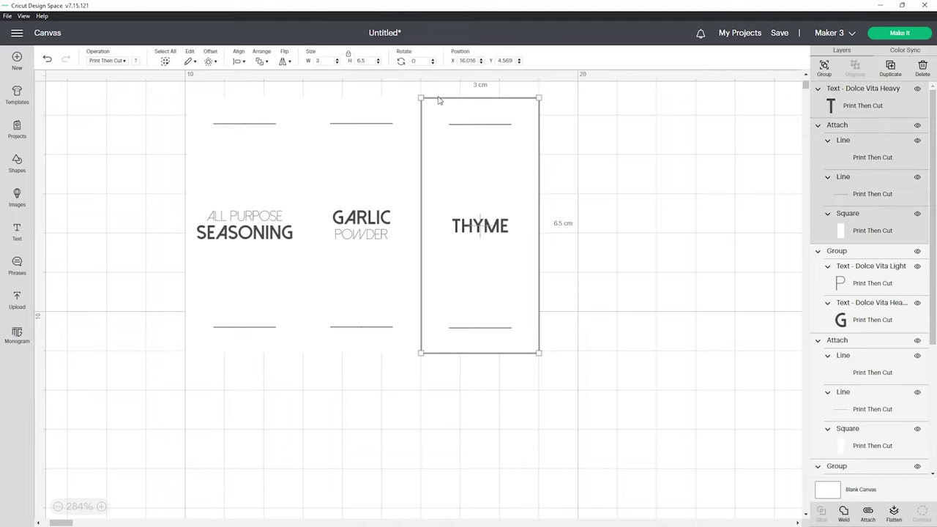
{"action": "left_click", "coordinate": [895, 514]}
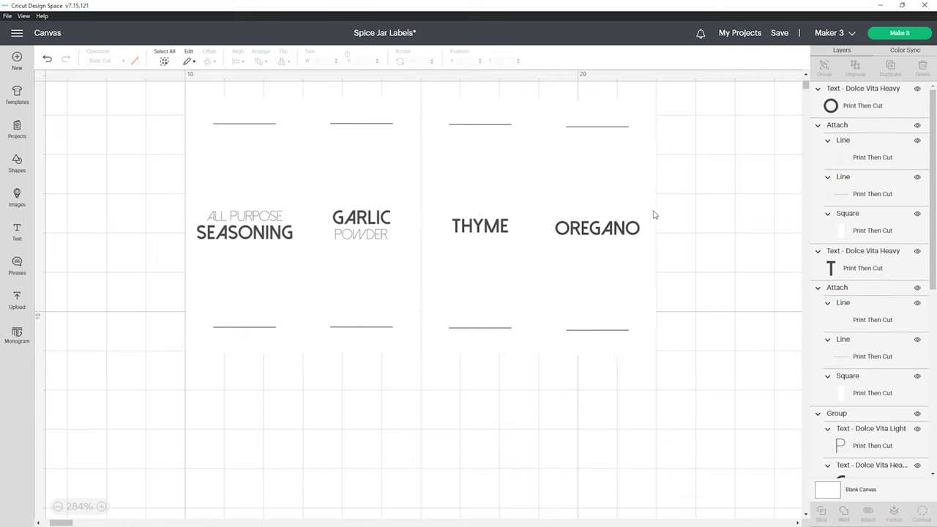
{"action": "left_click_drag", "start_coordinate": [180, 88], "coordinate": [272, 297]}
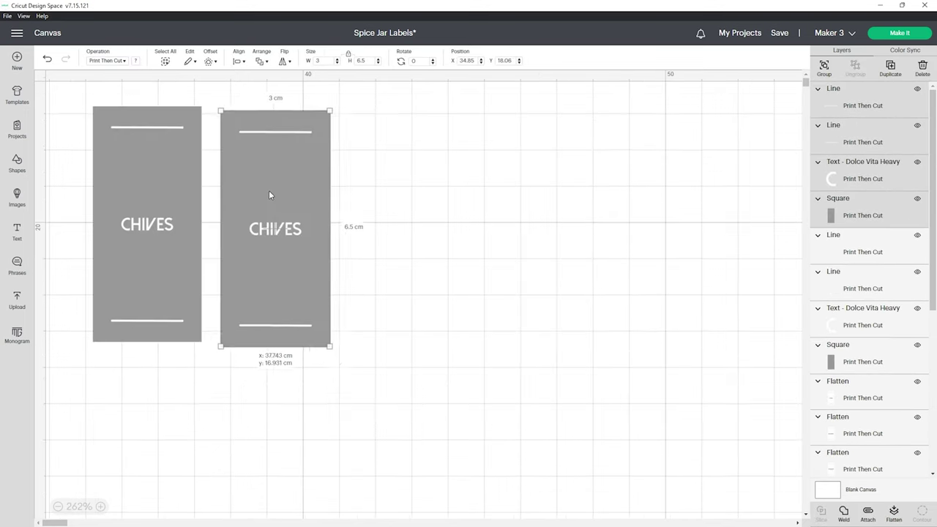
Reposition the right CHIVES label and make its background square black.
{"action": "left_click_drag", "start_coordinate": [269, 190], "coordinate": [262, 189]}
{"action": "left_click", "coordinate": [369, 209]}
{"action": "left_click", "coordinate": [290, 119]}
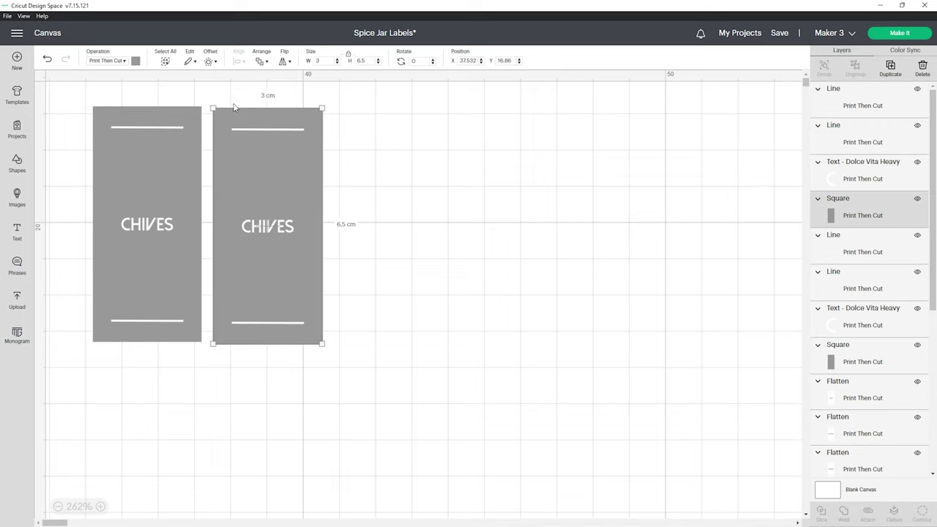
{"action": "left_click", "coordinate": [137, 63]}
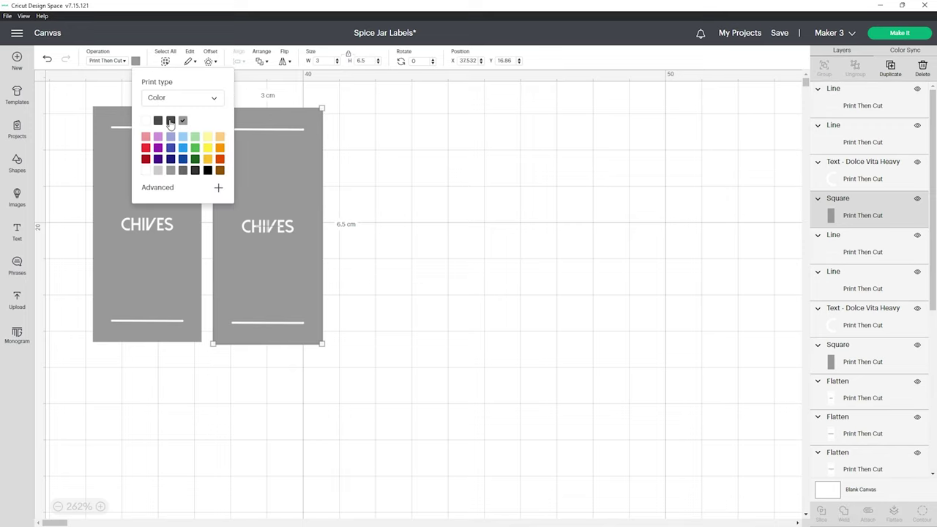
{"action": "left_click", "coordinate": [208, 171]}
Recolour another CHIVES label's background through blue shades, settling on pale light blue.
{"action": "left_click", "coordinate": [399, 205]}
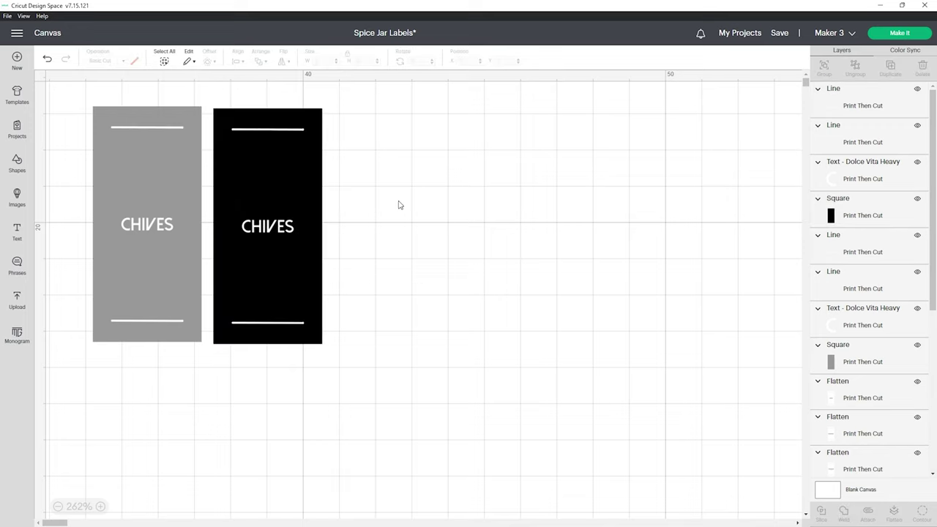
{"action": "left_click", "coordinate": [170, 159]}
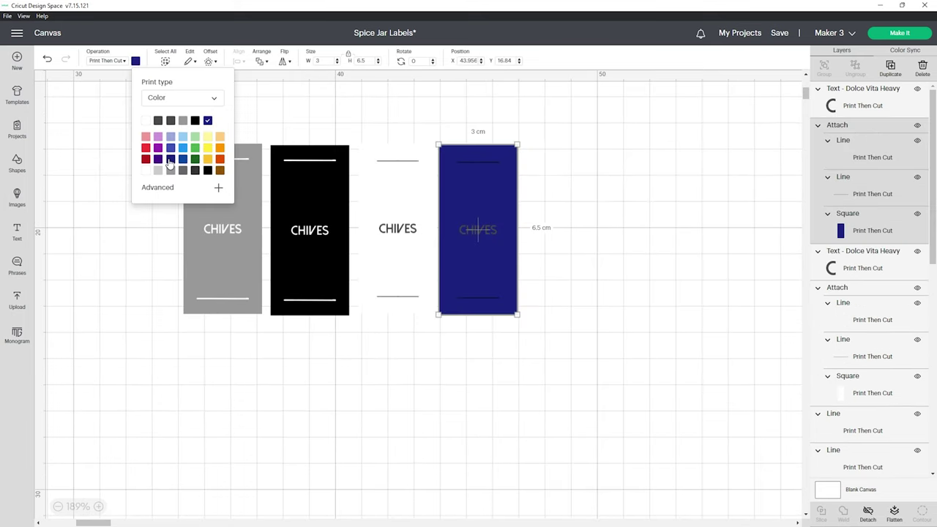
{"action": "left_click", "coordinate": [170, 149]}
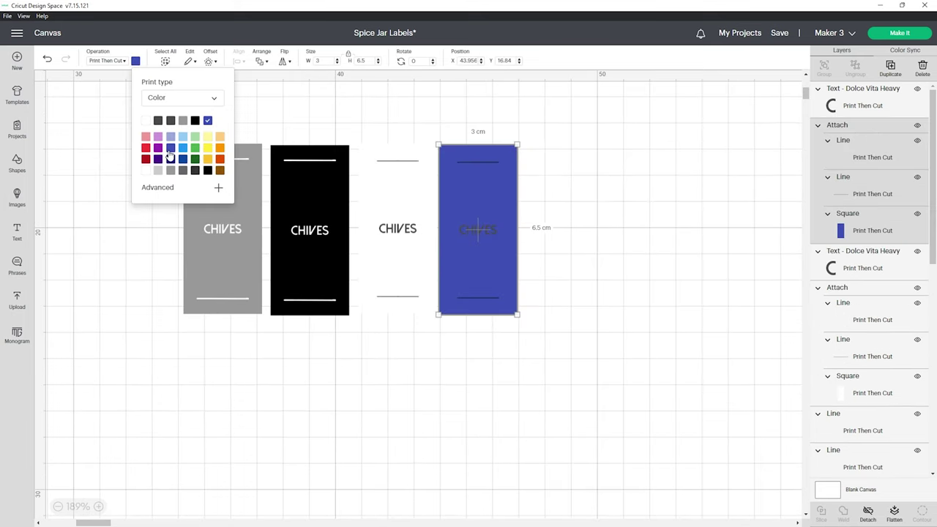
{"action": "left_click", "coordinate": [183, 148]}
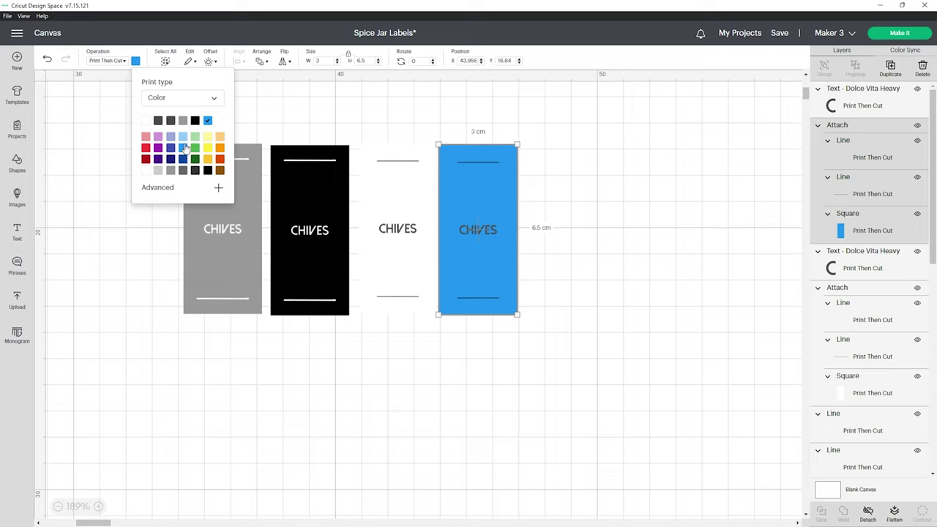
{"action": "left_click", "coordinate": [185, 137]}
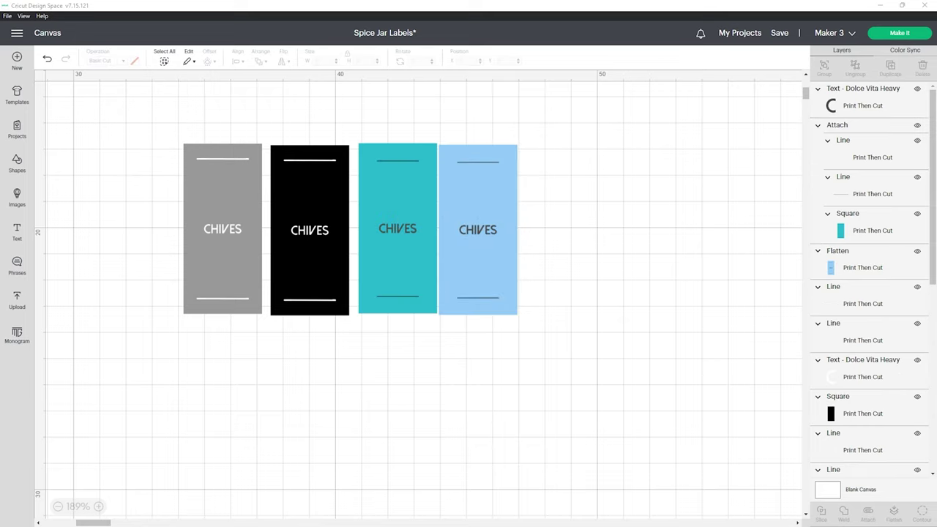
{"action": "left_click", "coordinate": [502, 151]}
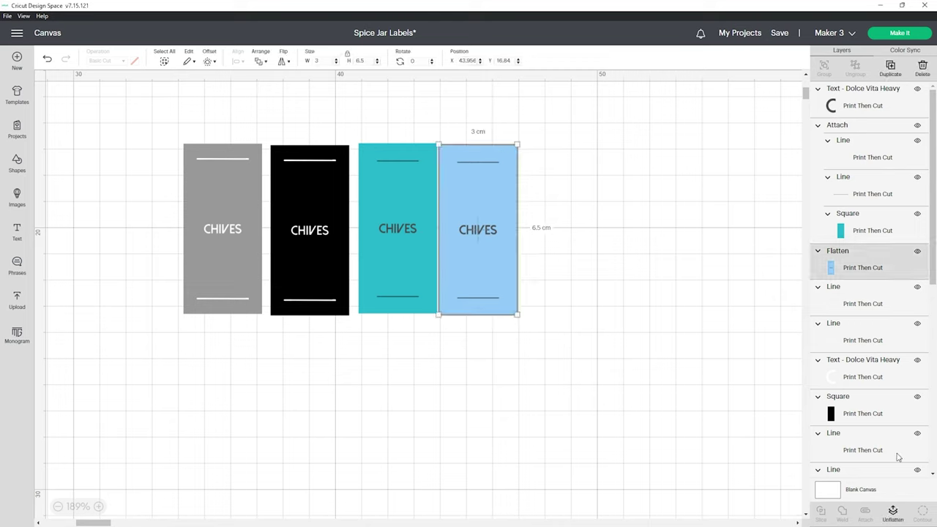
Unflatten the light blue CHIVES label and switch its background Print type to Pattern.
{"action": "left_click", "coordinate": [893, 512]}
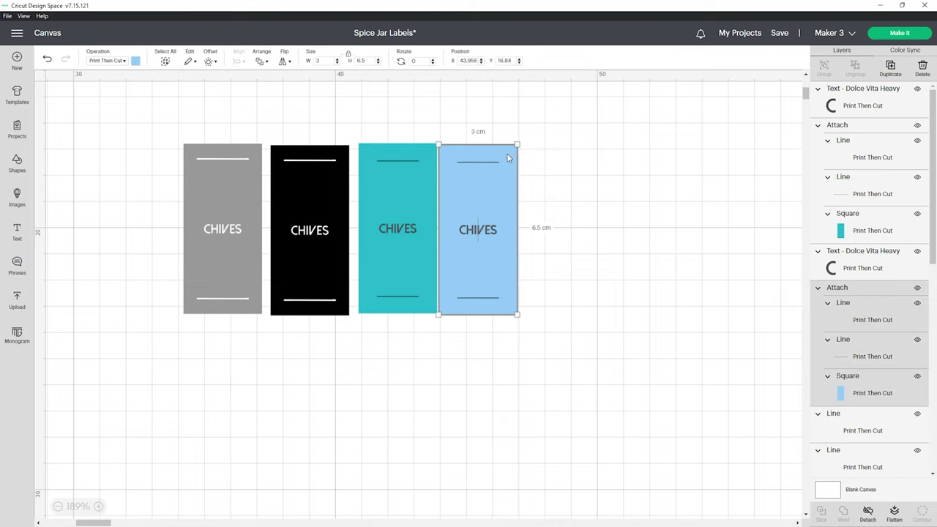
{"action": "left_click", "coordinate": [137, 60]}
{"action": "left_click", "coordinate": [170, 96]}
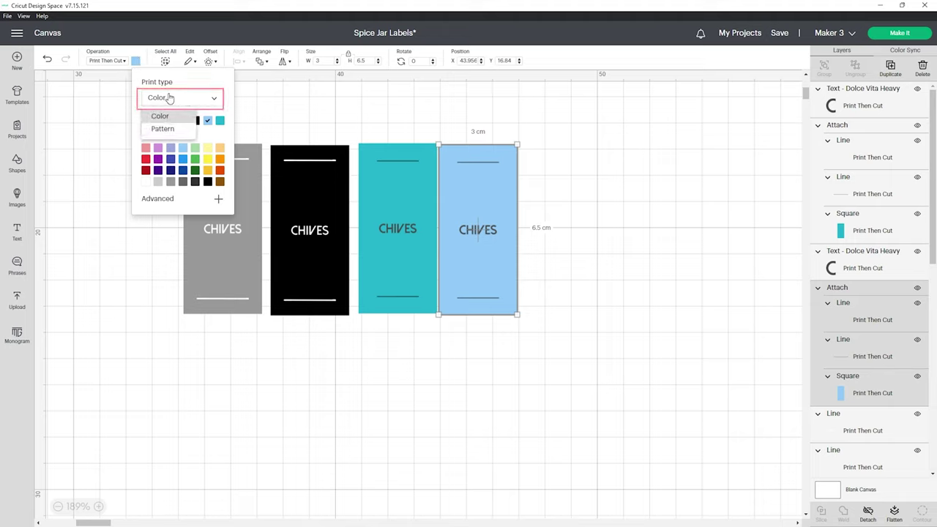
{"action": "left_click", "coordinate": [163, 129]}
{"action": "scroll", "coordinate": [182, 140], "scroll_direction": "down", "scroll_amount": 5}
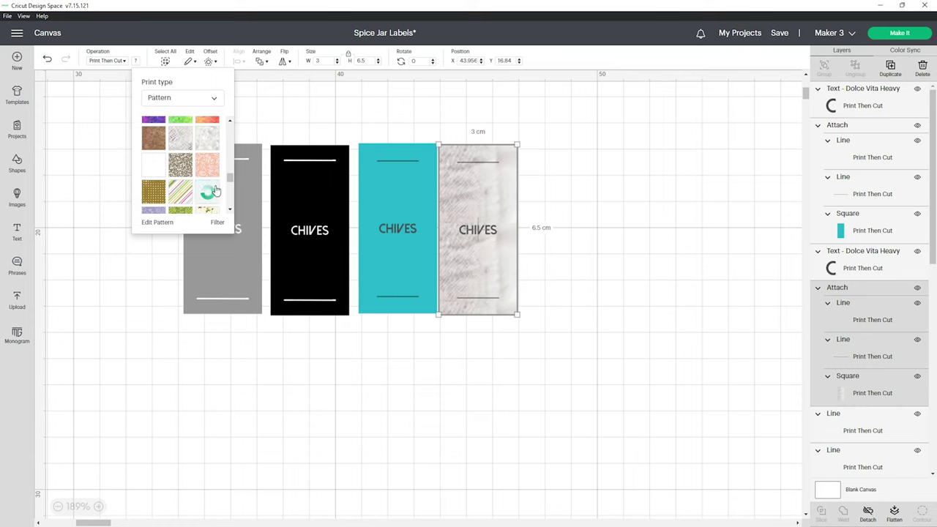
{"action": "scroll", "coordinate": [205, 190], "scroll_direction": "down", "scroll_amount": 2}
{"action": "scroll", "coordinate": [158, 155], "scroll_direction": "down", "scroll_amount": 5}
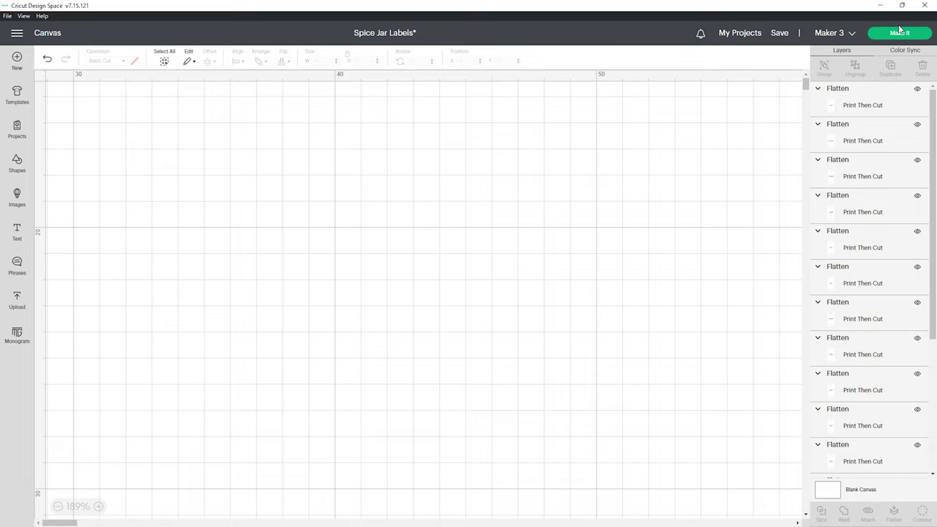
{"action": "left_click", "coordinate": [893, 34]}
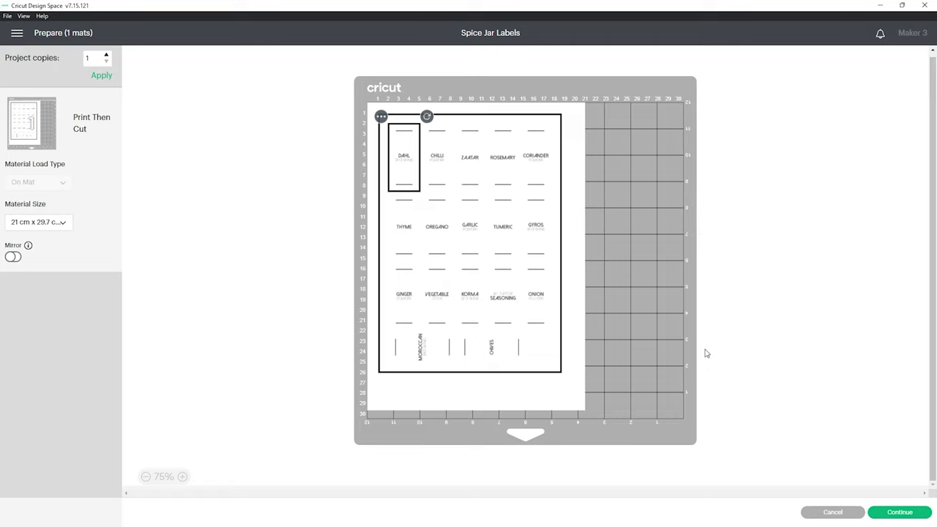
Review the 21 cm x 29.7 cm Print Then Cut mat preview and continue to the make step.
{"action": "scroll", "coordinate": [608, 205], "scroll_direction": "down", "scroll_amount": 1}
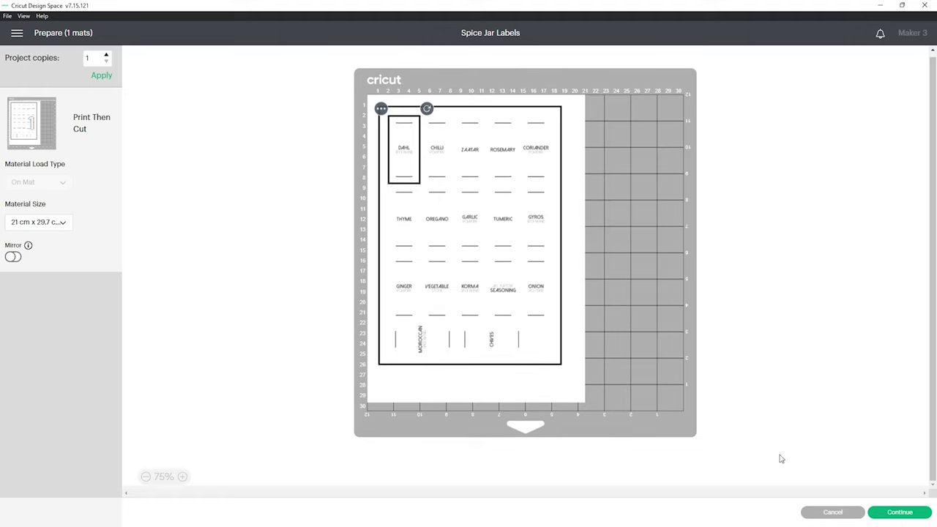
{"action": "left_click", "coordinate": [901, 512]}
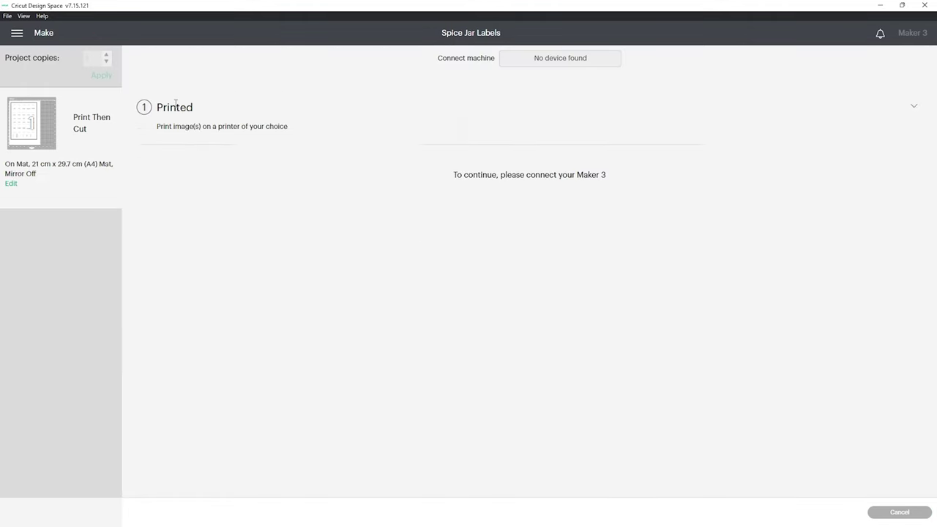
Send the label sheet to the HP OfficeJet printer with Print Quality set to Best.
{"action": "left_click", "coordinate": [192, 143]}
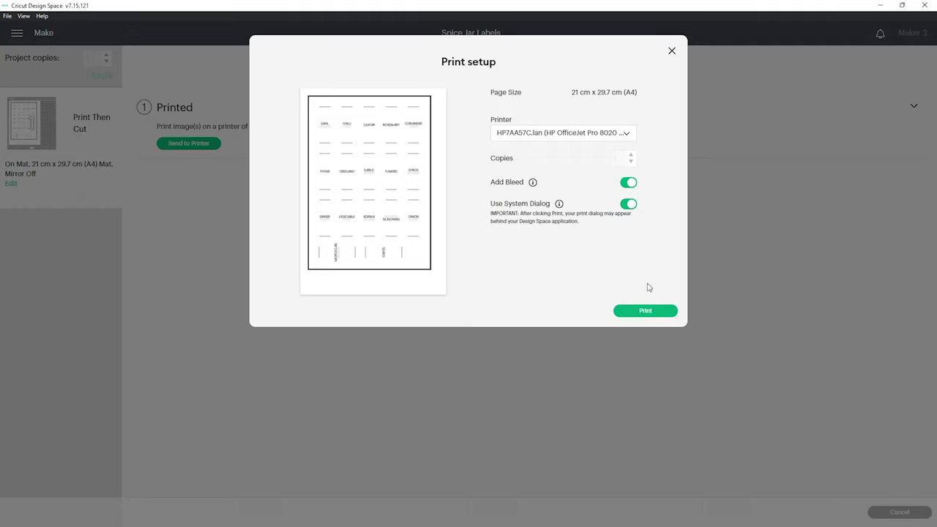
{"action": "left_click", "coordinate": [645, 312]}
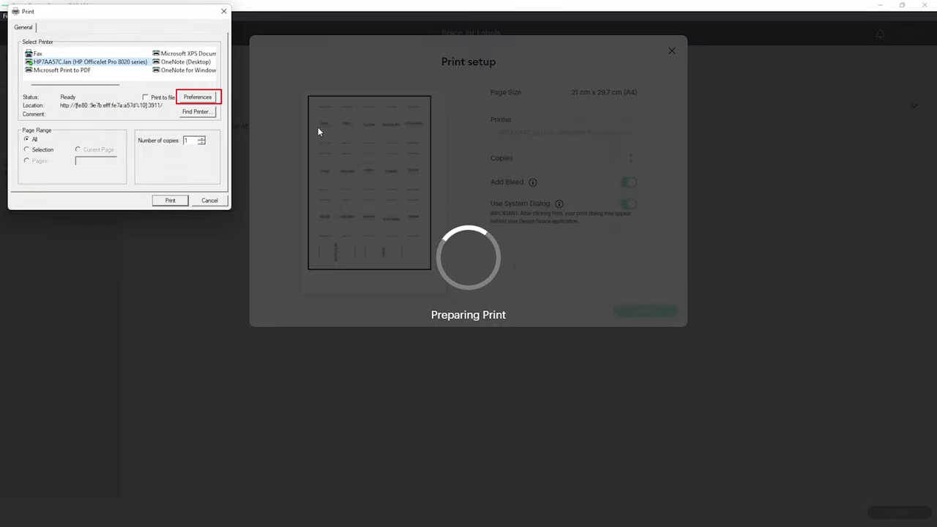
{"action": "left_click", "coordinate": [198, 96]}
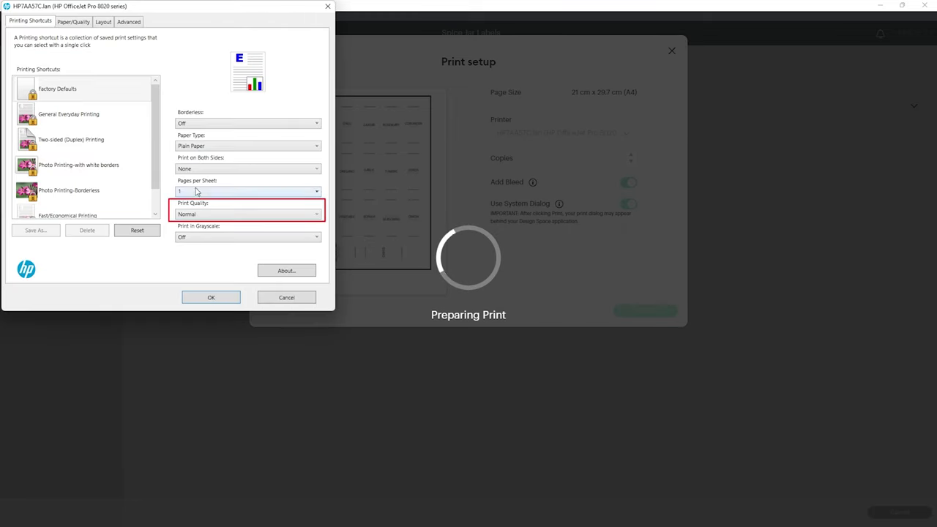
{"action": "left_click", "coordinate": [196, 214]}
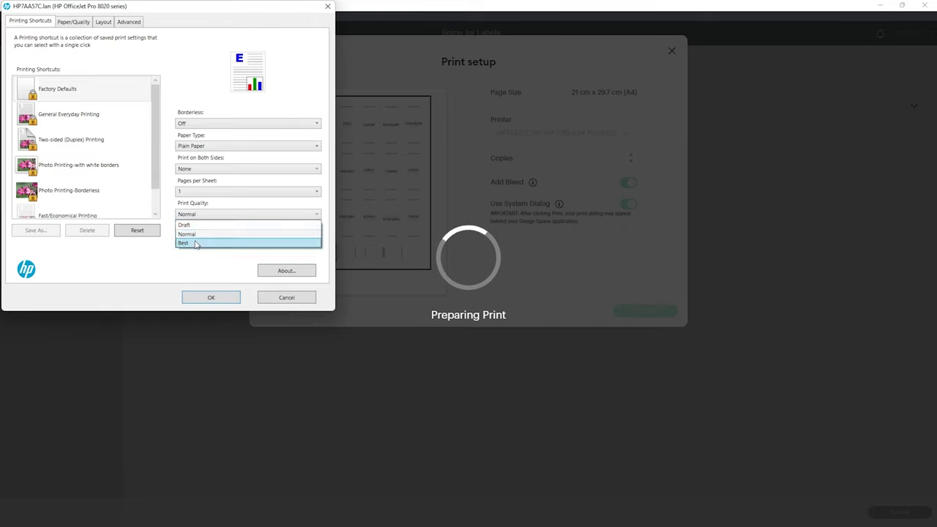